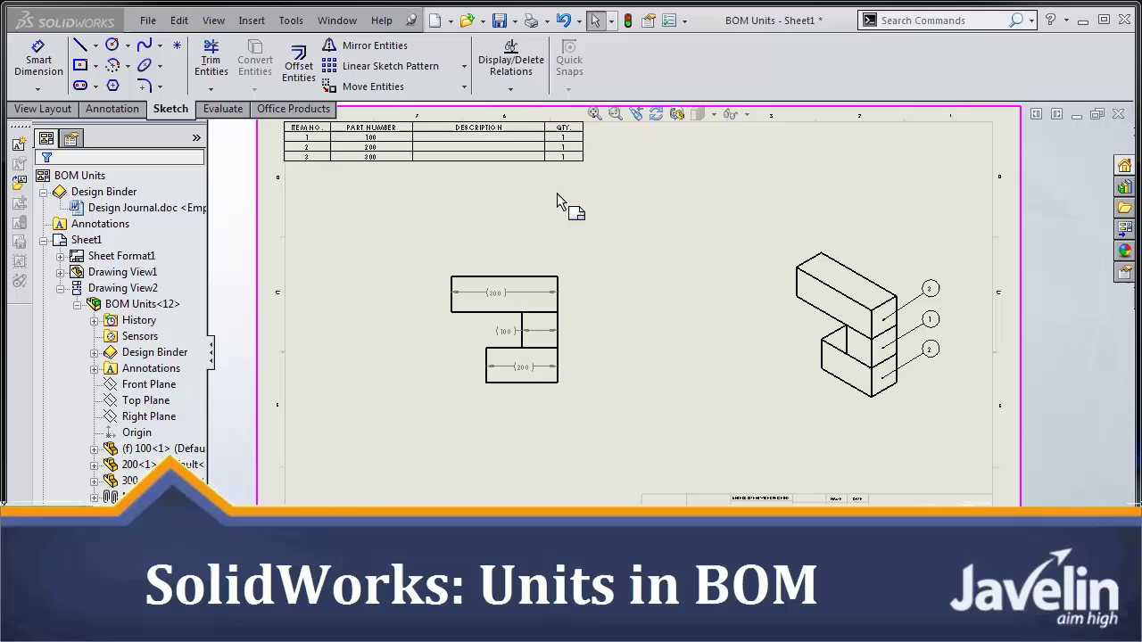
- Switch to part 300, open its custom file properties and clear the value of the Length property
left_click(589, 215)
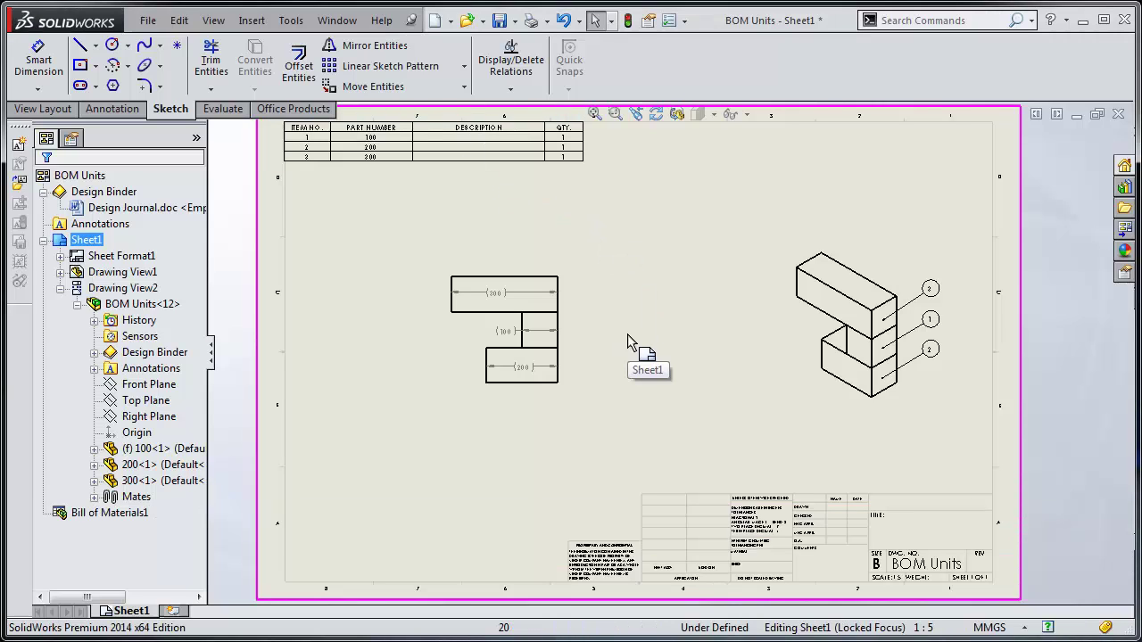
key("ctrl+Tab")
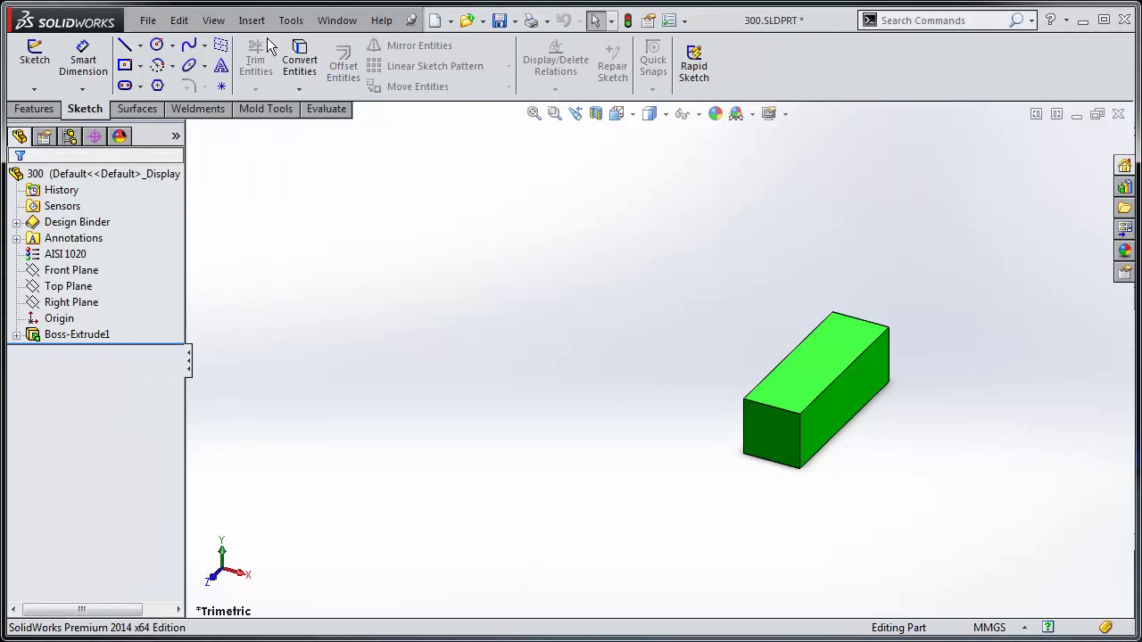
left_click(148, 19)
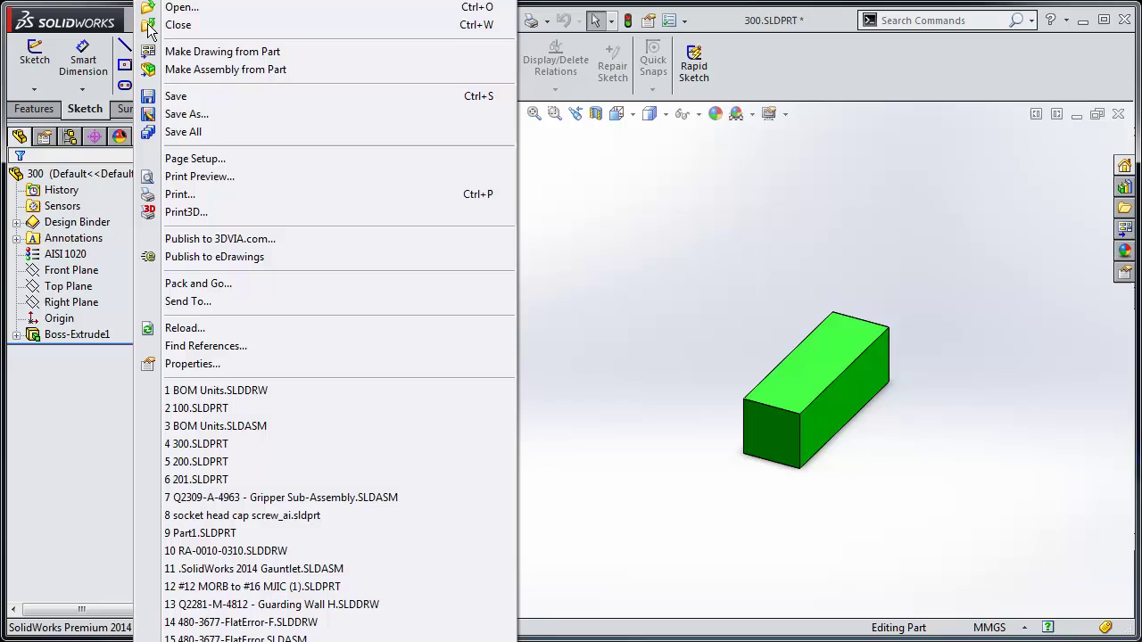
left_click(199, 366)
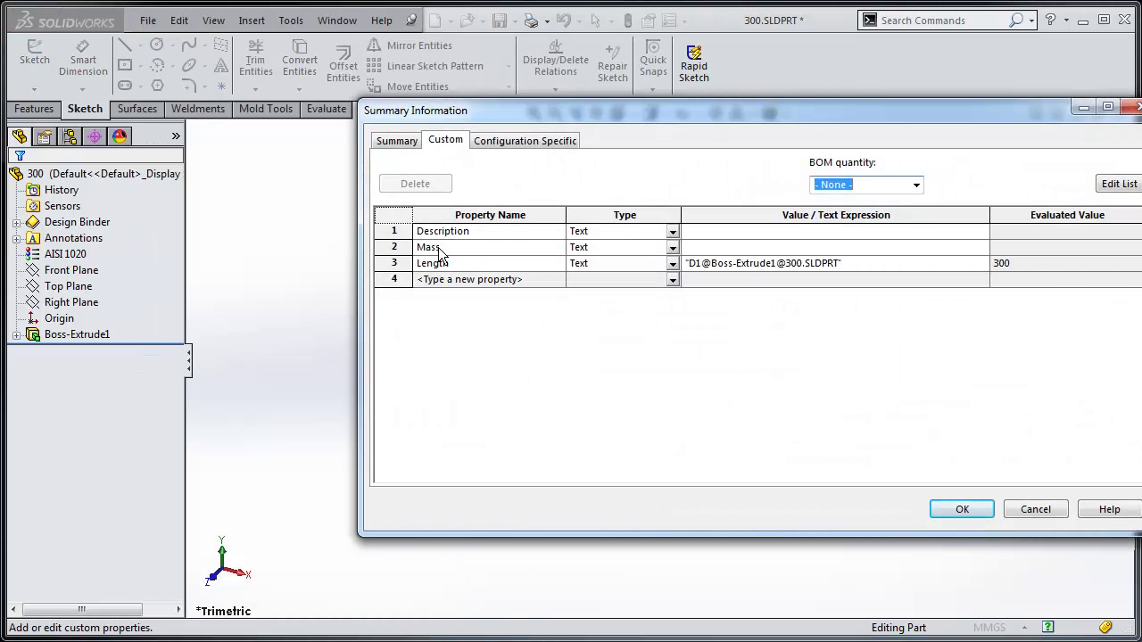
left_click(853, 265)
key("Delete")
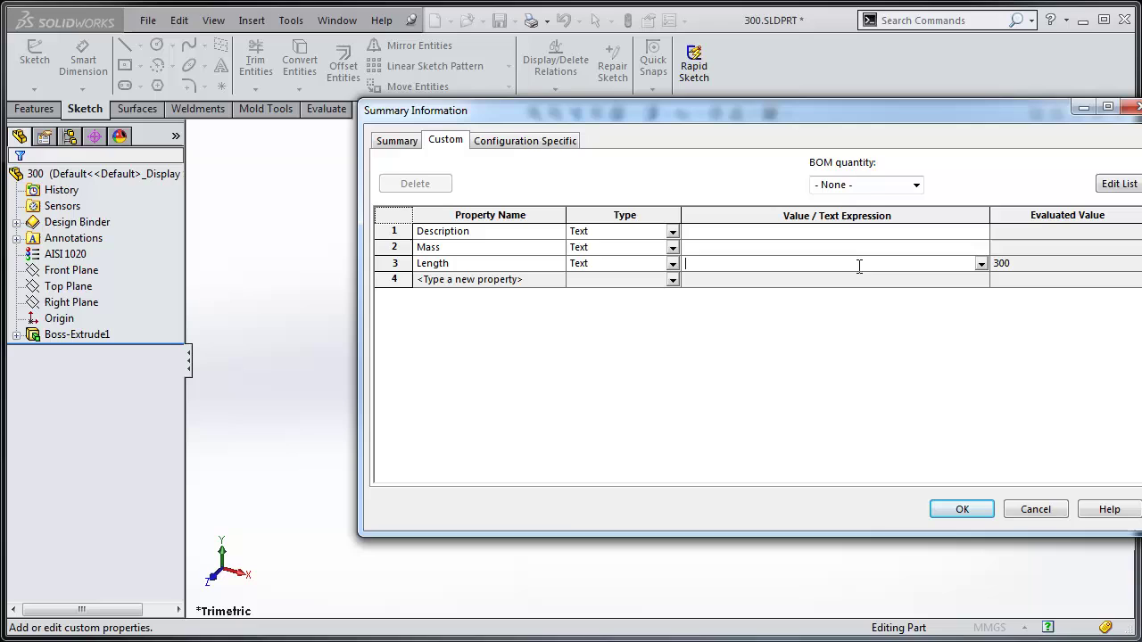
- Link the Mass custom property of part 300 to the part's mass (SW-Mass)
left_click(930, 245)
left_click_drag(887, 118, 446, 96)
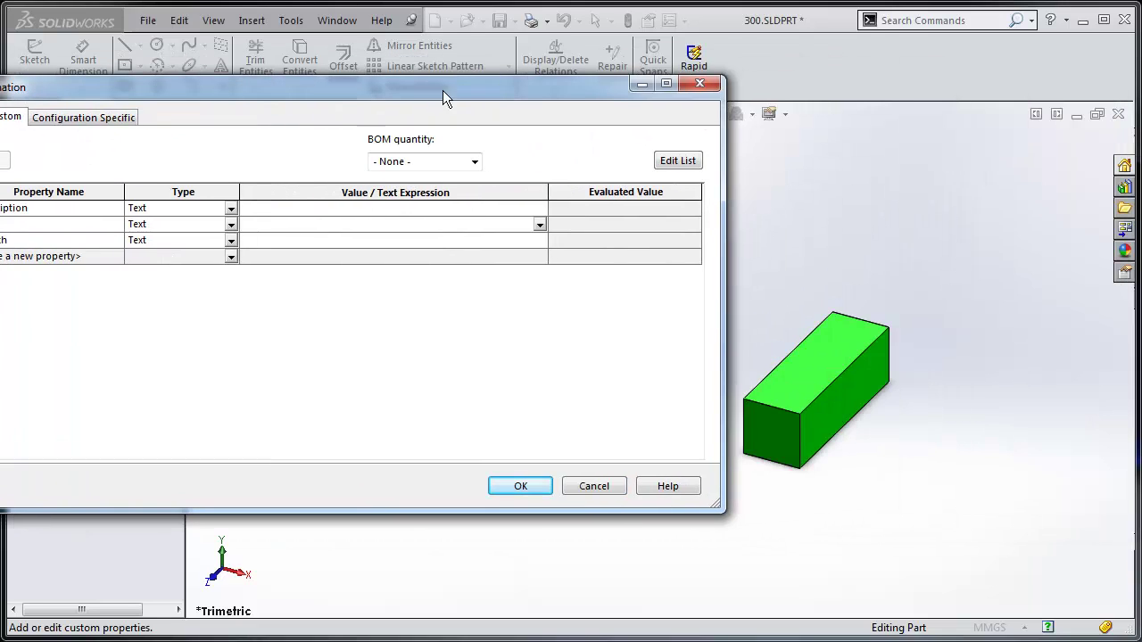
left_click(539, 224)
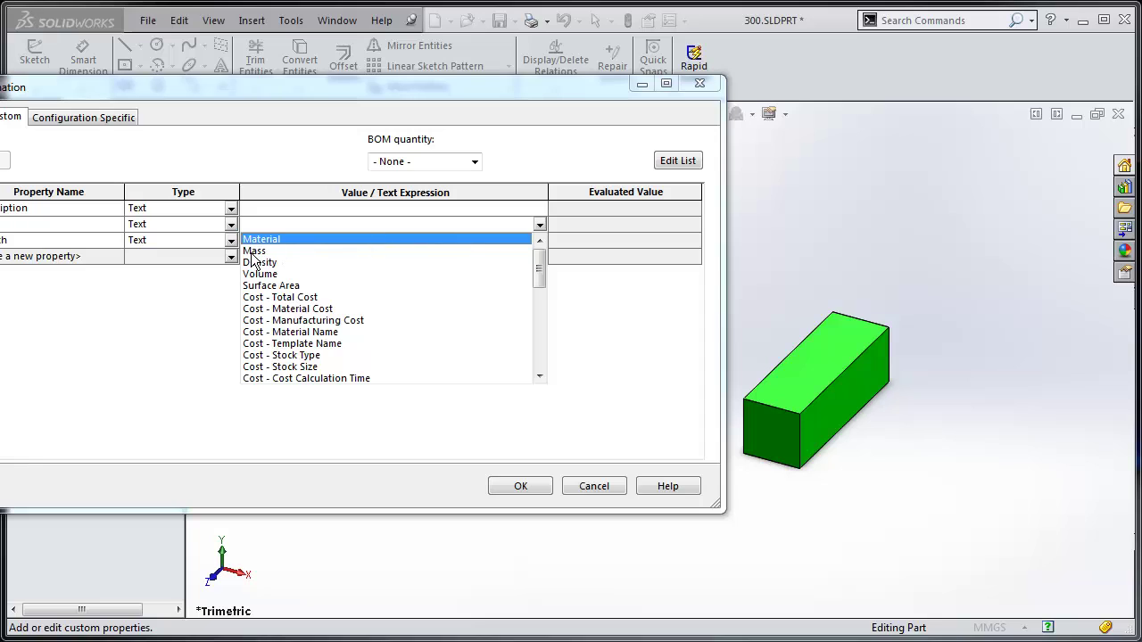
left_click(276, 251)
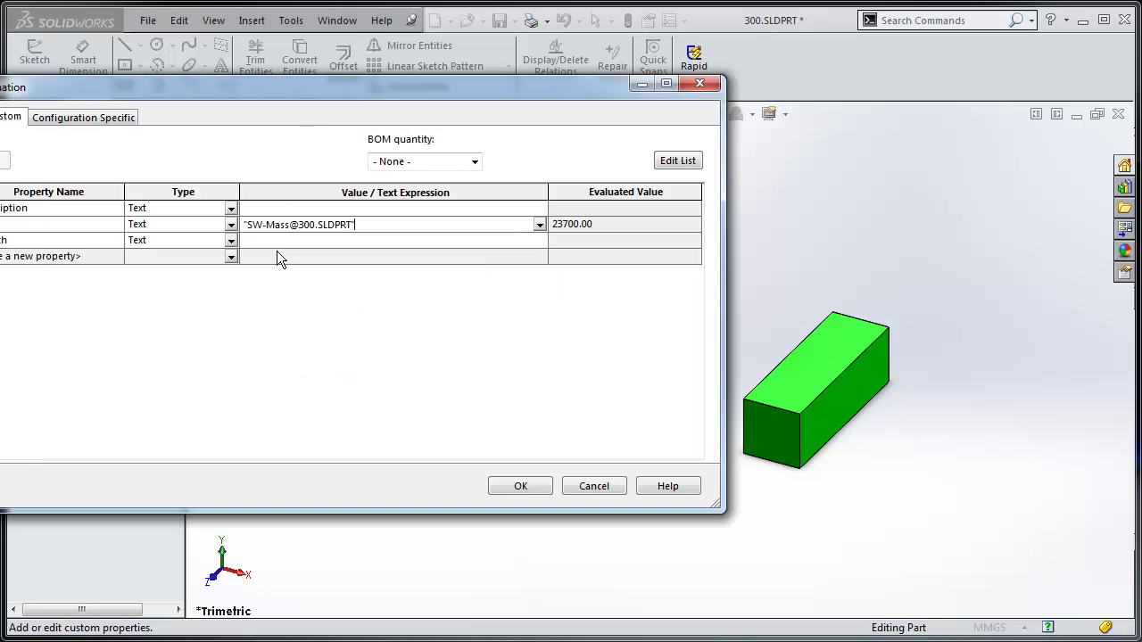
- Link the Length custom property to the block's 300 mm extrusion dimension and accept the properties
left_click(282, 240)
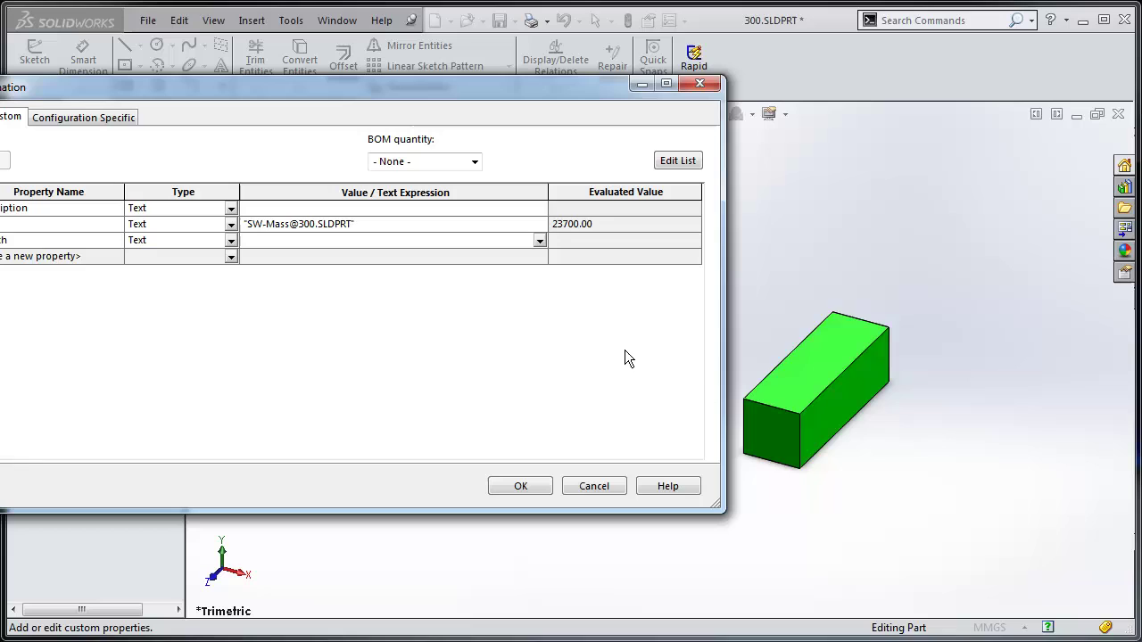
double_click(811, 364)
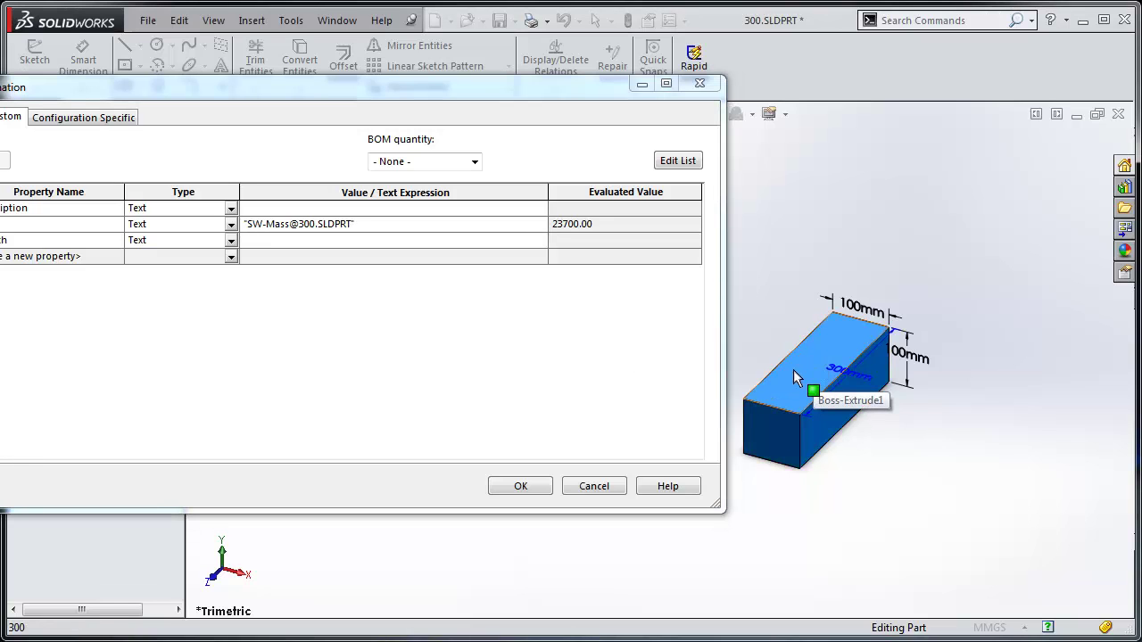
left_click(838, 371)
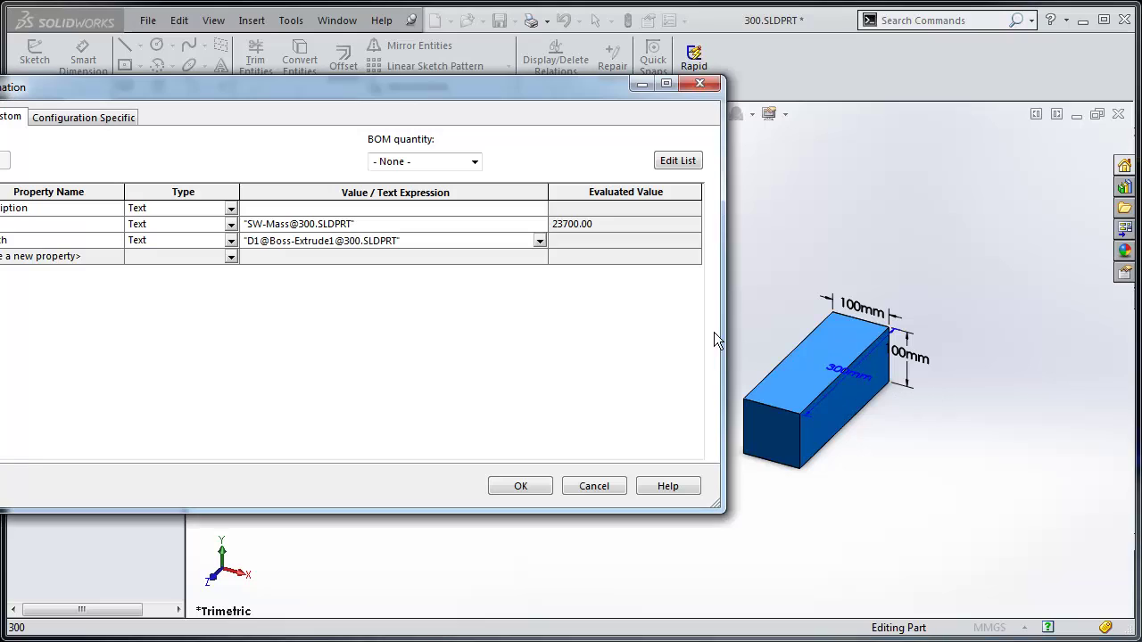
left_click(459, 225)
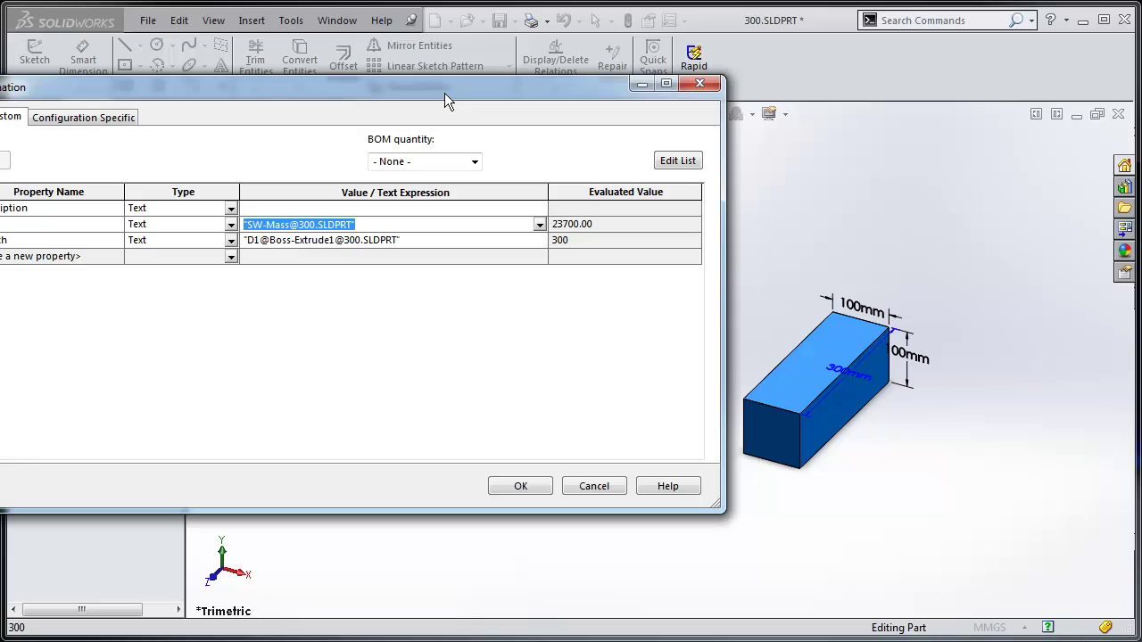
left_click(394, 240)
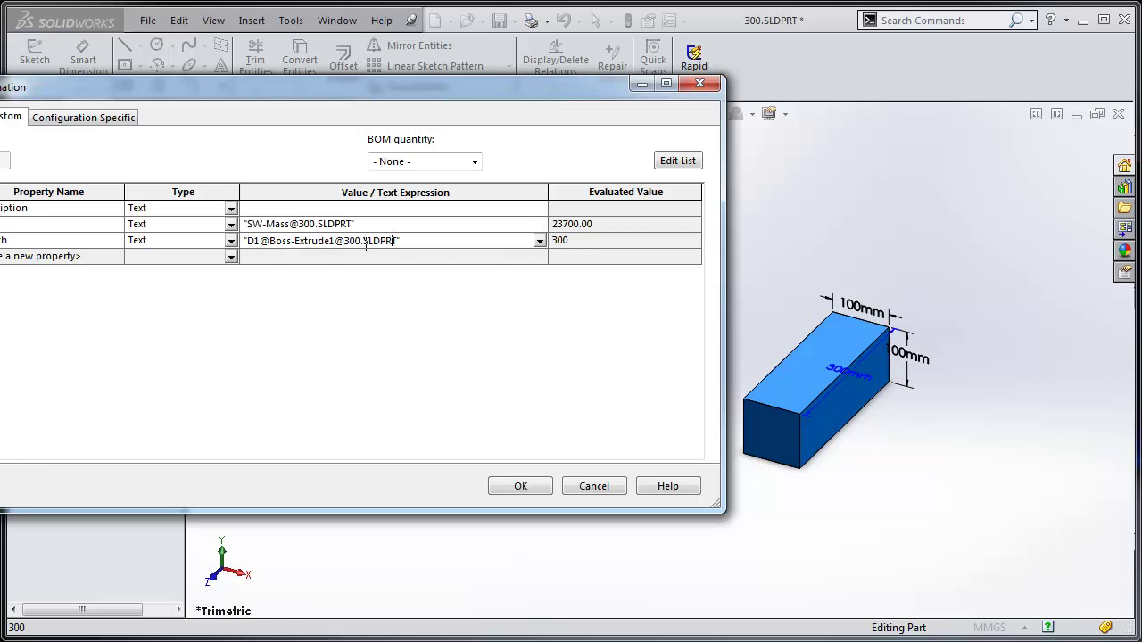
left_click(521, 486)
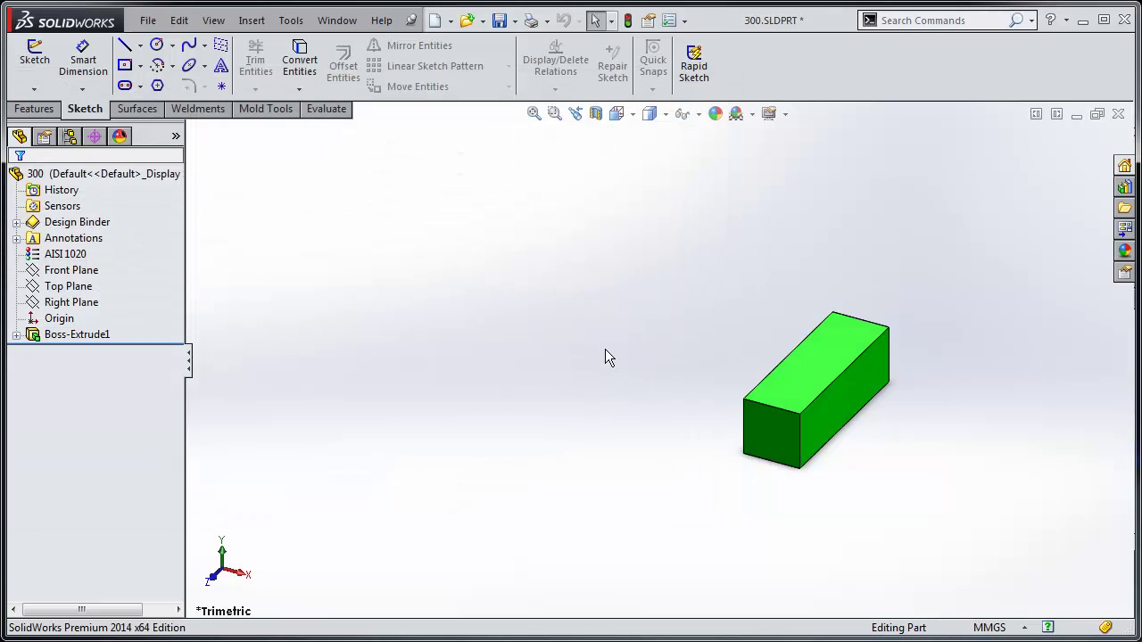
- In the BOM Units drawing, change the bill of materials' Description column to the Length custom property and narrow the column
key("ctrl+Tab")
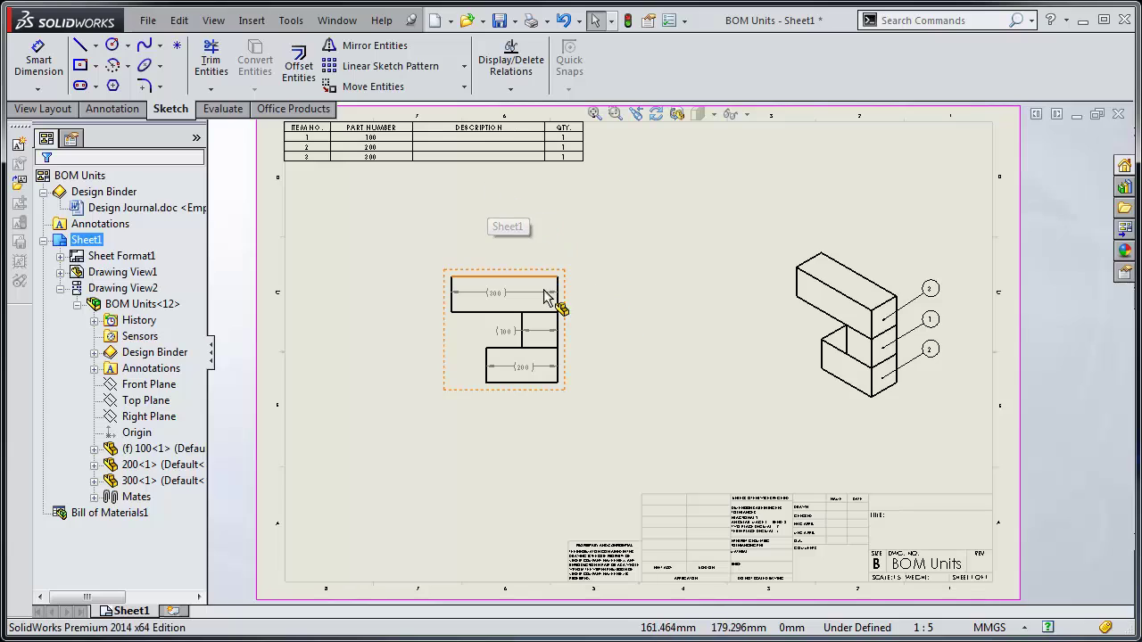
scroll(545, 298, "down", 3)
middle_click_drag(607, 212, 672, 311)
left_click(1100, 534)
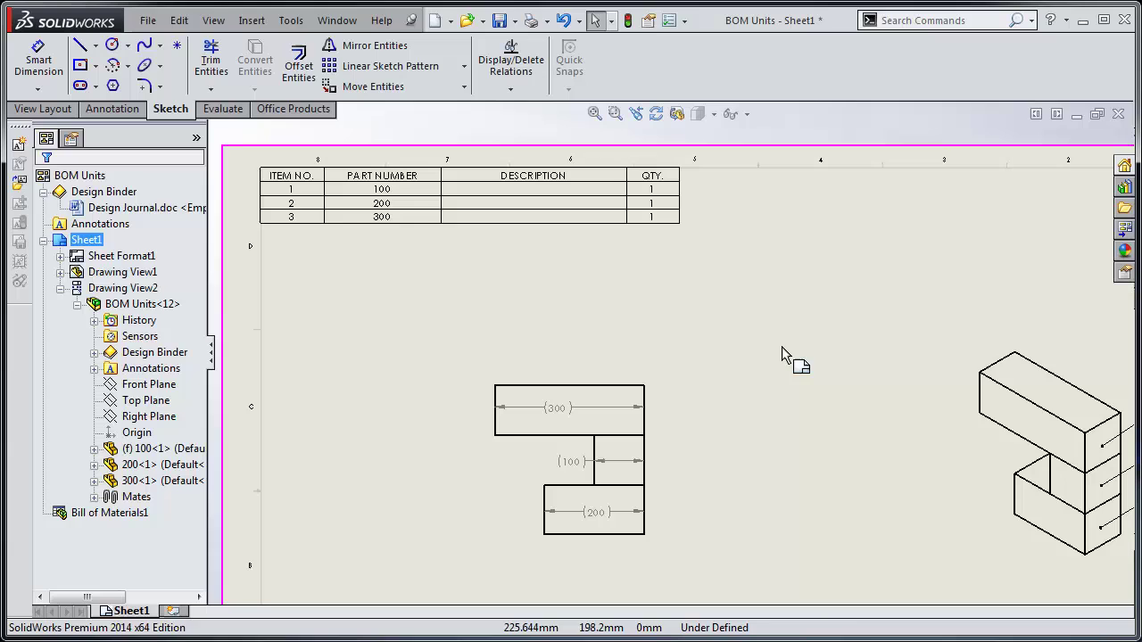
left_click(485, 170)
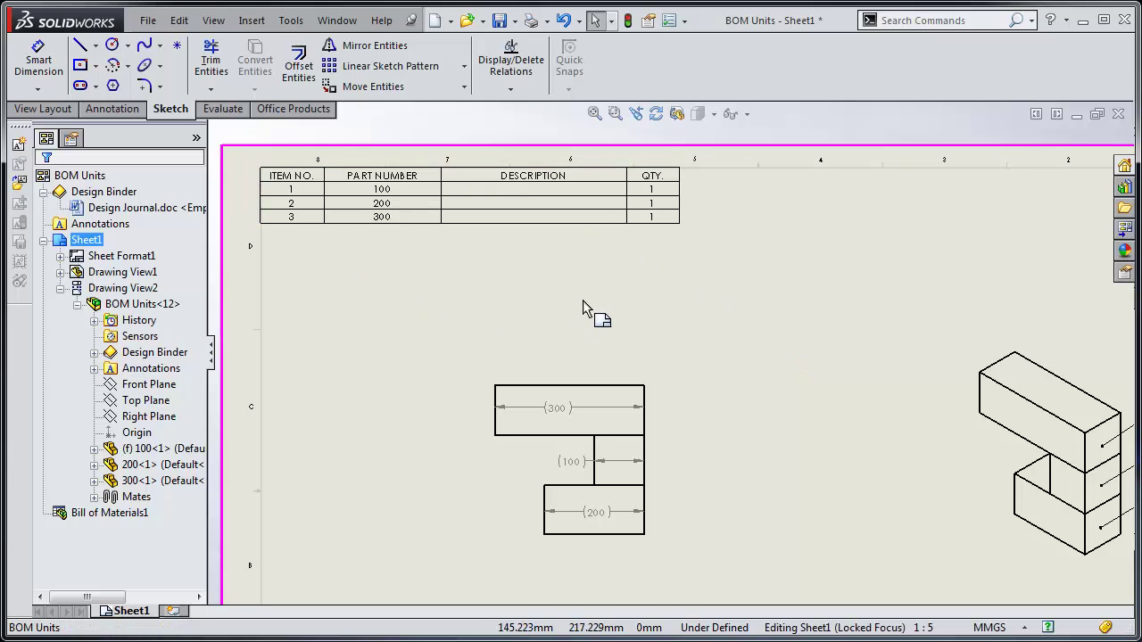
left_click(535, 163)
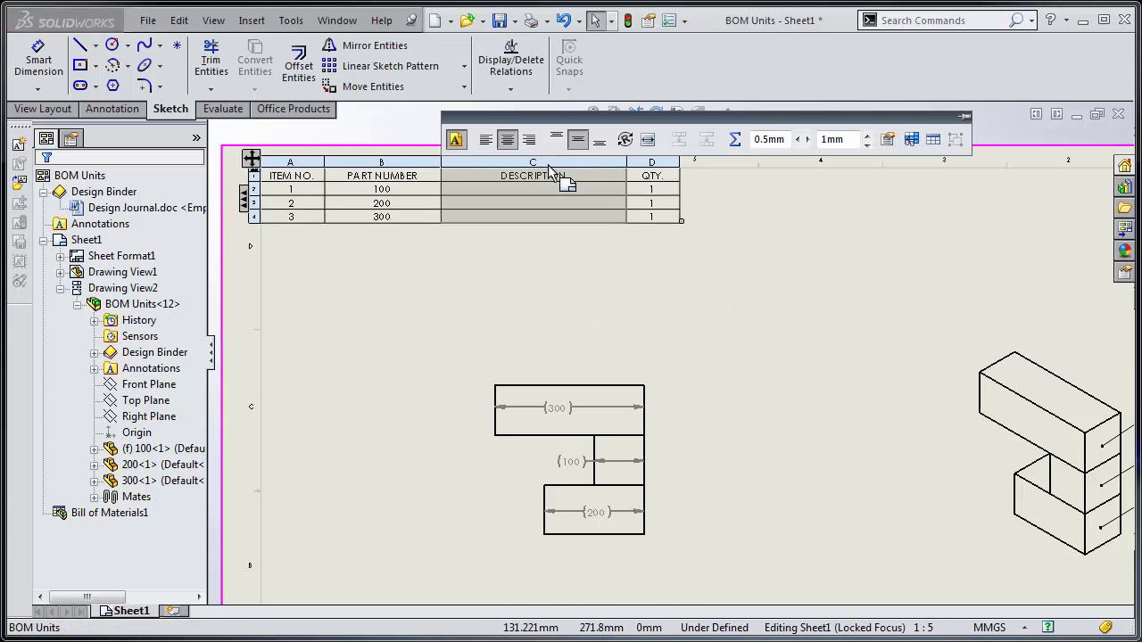
right_click(549, 166)
left_click(534, 160)
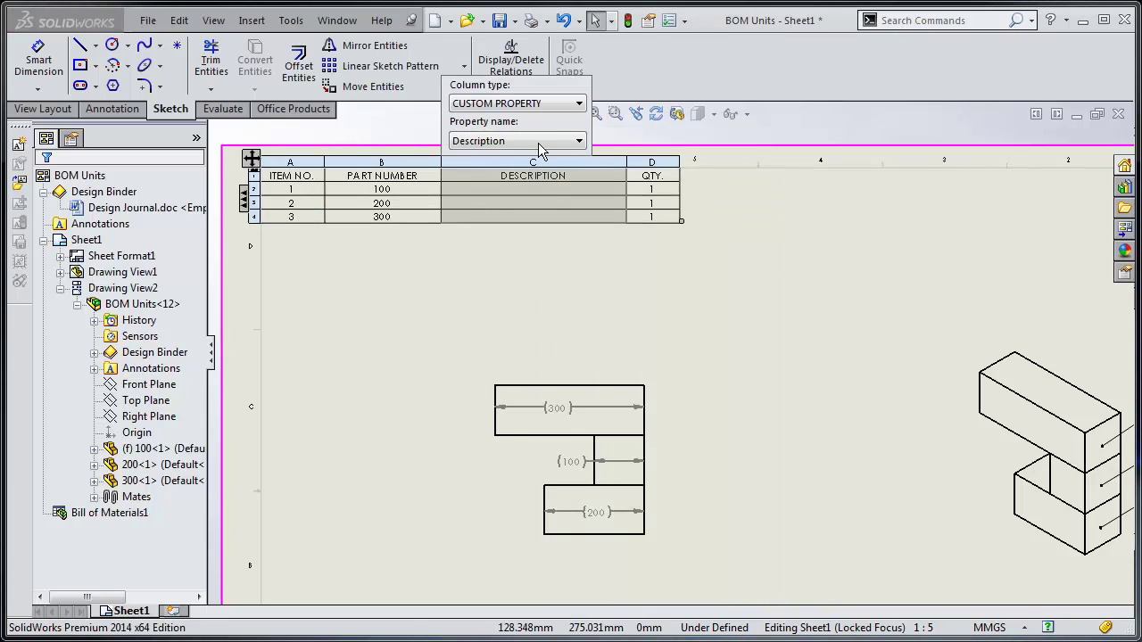
left_click(540, 141)
left_click(531, 170)
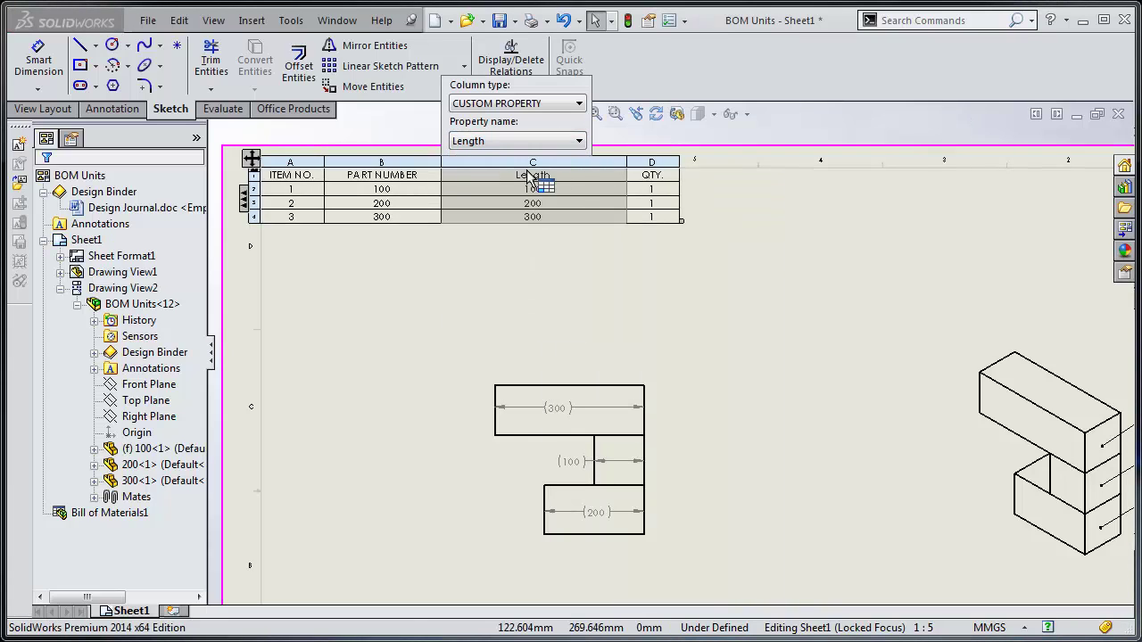
left_click(617, 272)
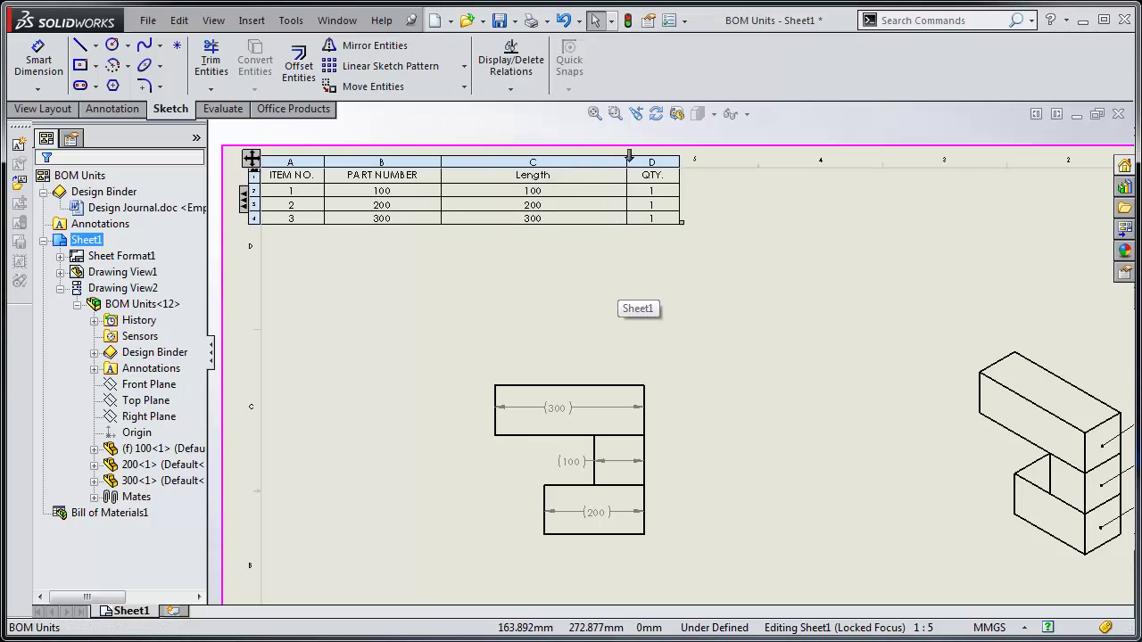
left_click_drag(627, 161, 571, 162)
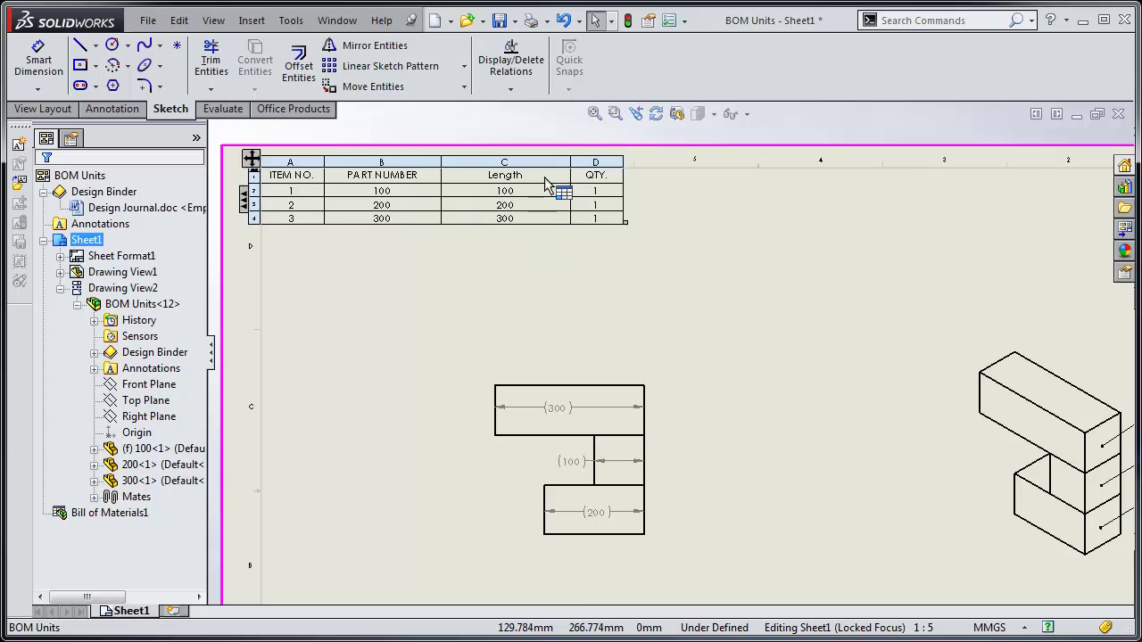
- Insert a column to the right of Length in the bill of materials and set its column type to Equation
scroll(546, 183, "down", 2)
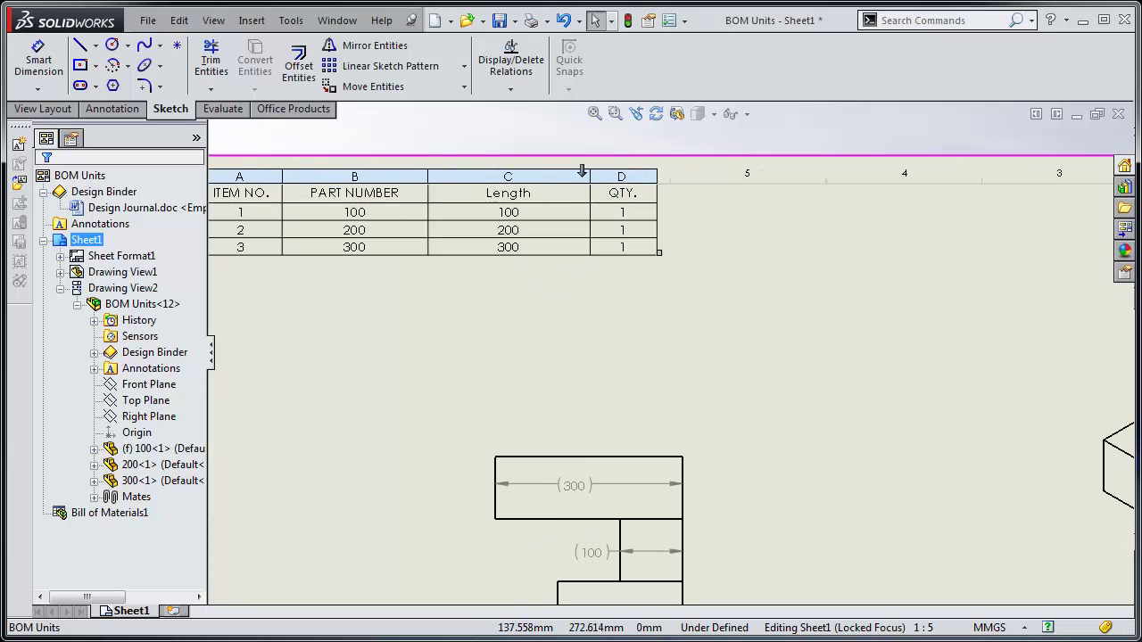
left_click(575, 171)
right_click(575, 175)
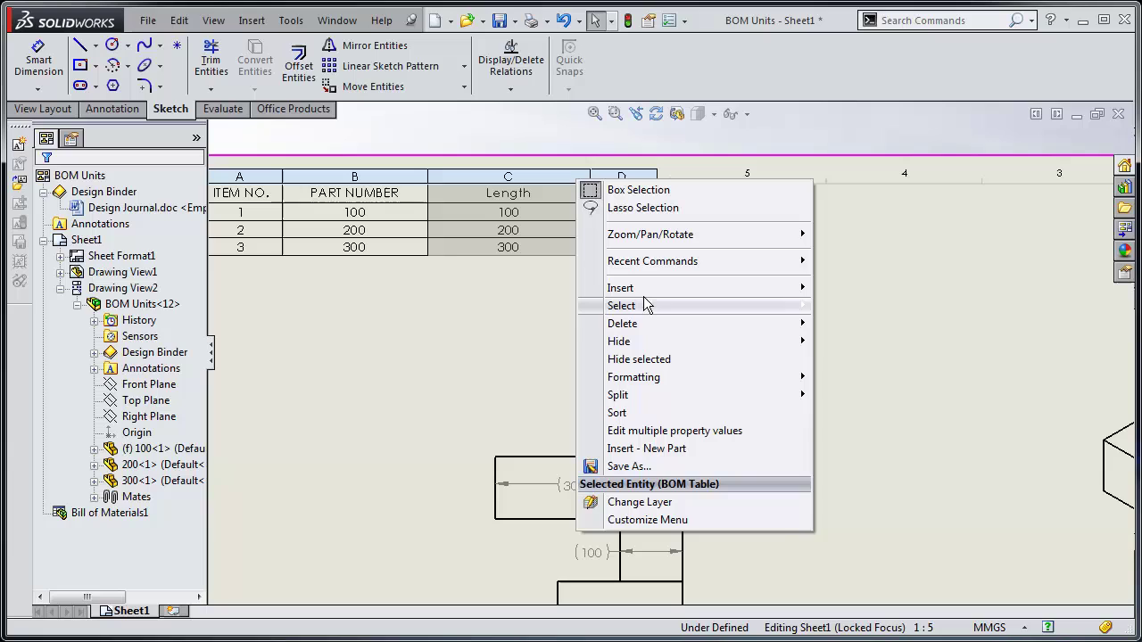
mouse_move(649, 309)
mouse_move(667, 292)
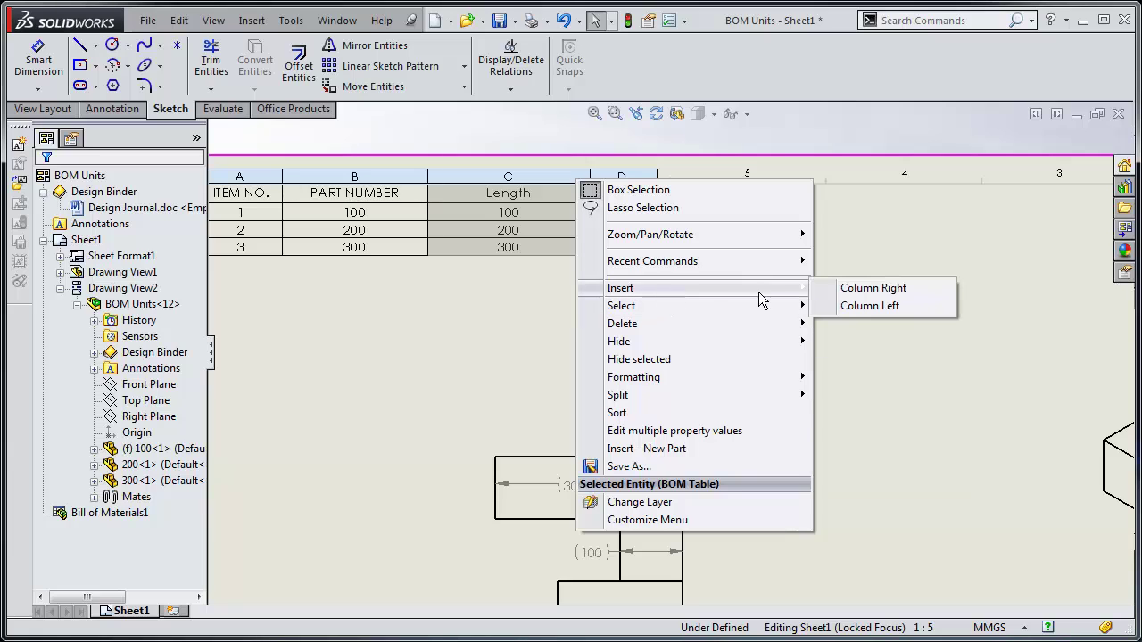
left_click(864, 295)
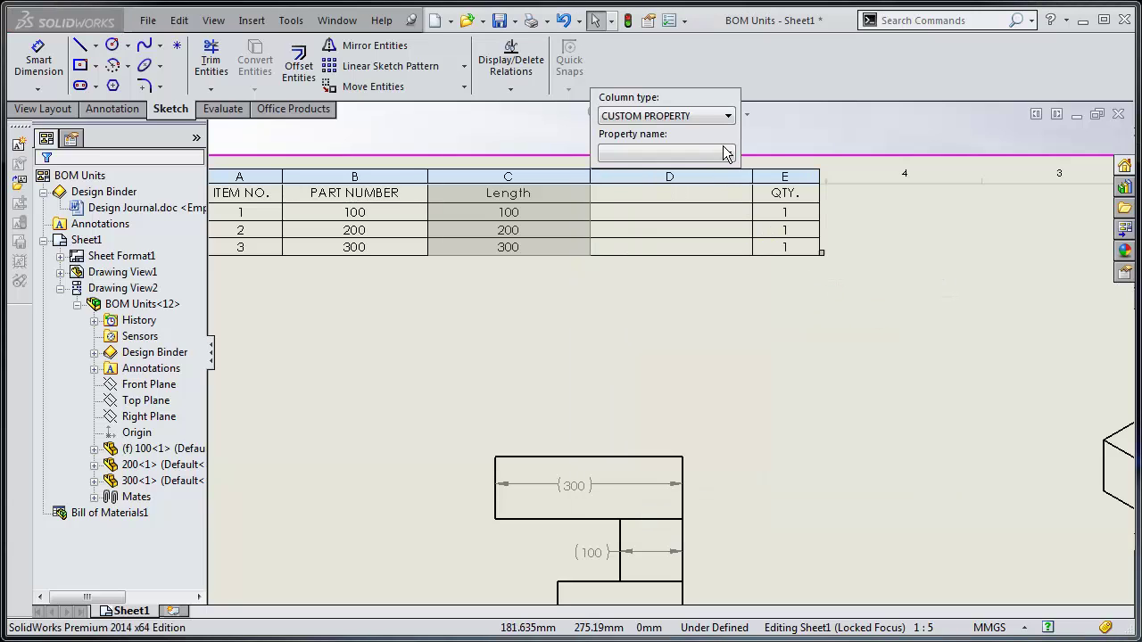
left_click(727, 117)
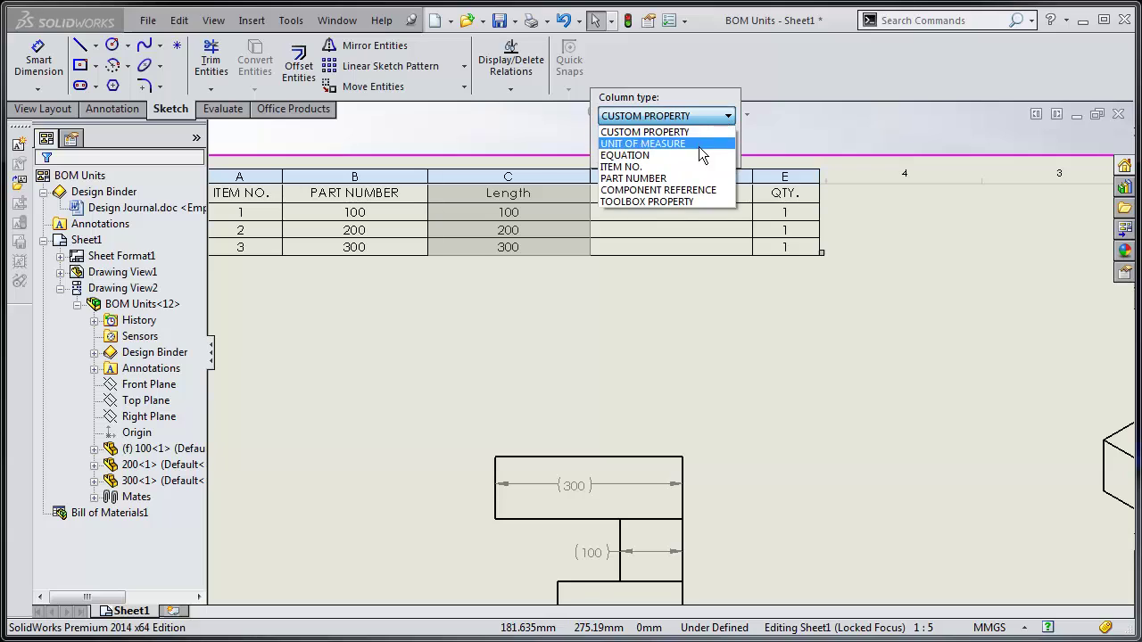
left_click(624, 155)
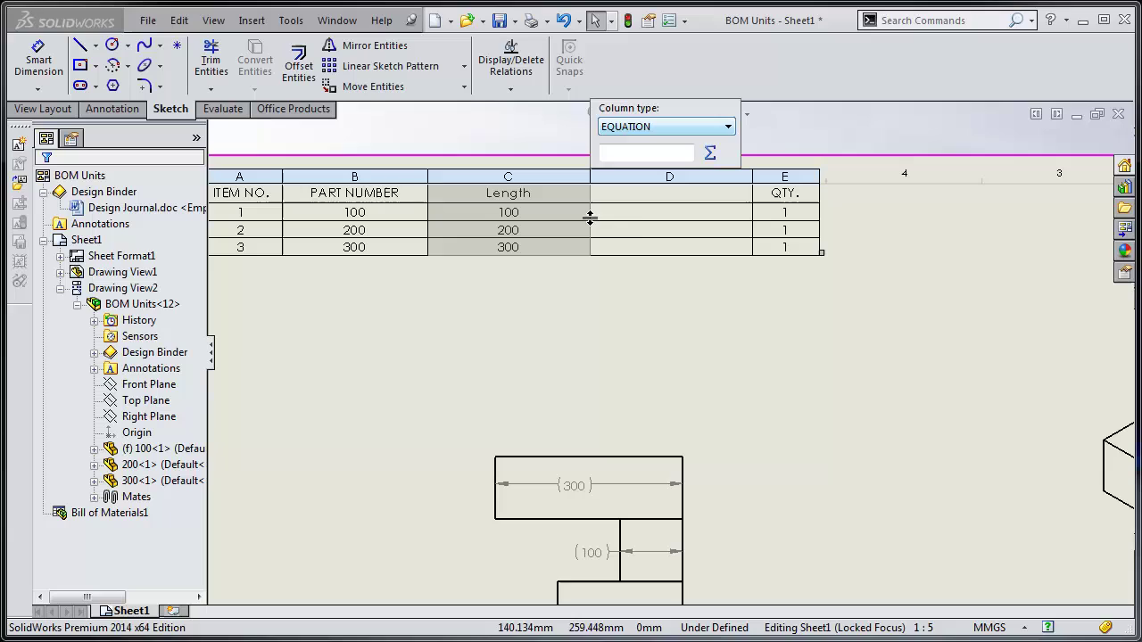
- Define the new column's equation as the Length property divided by 25.4, with two-decimal precision (.12), and accept it
left_click(709, 156)
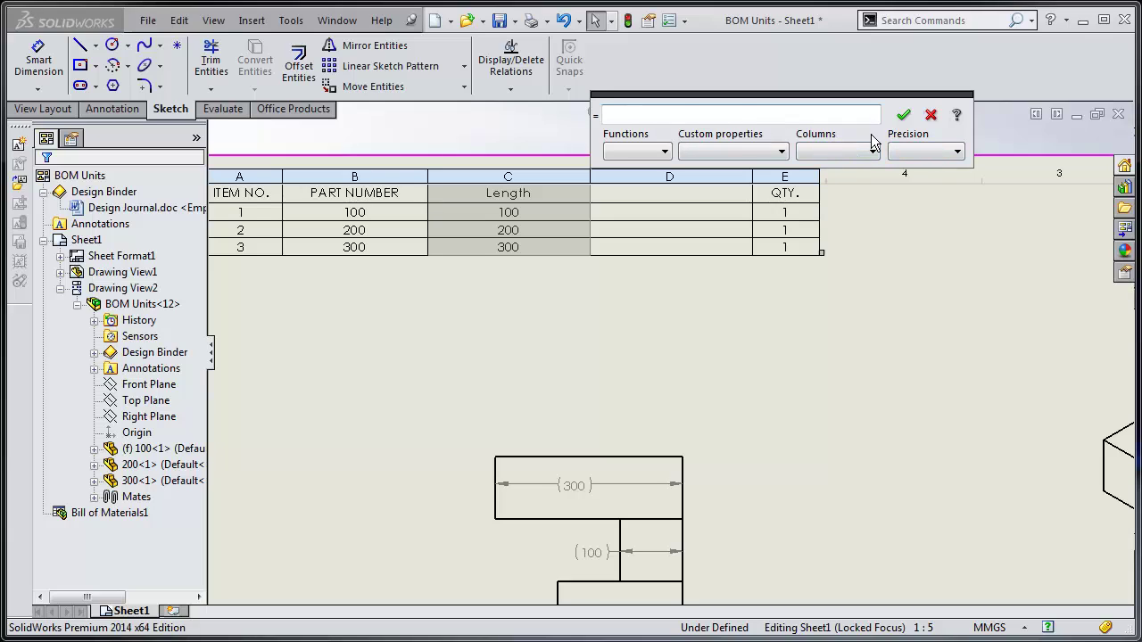
left_click(957, 152)
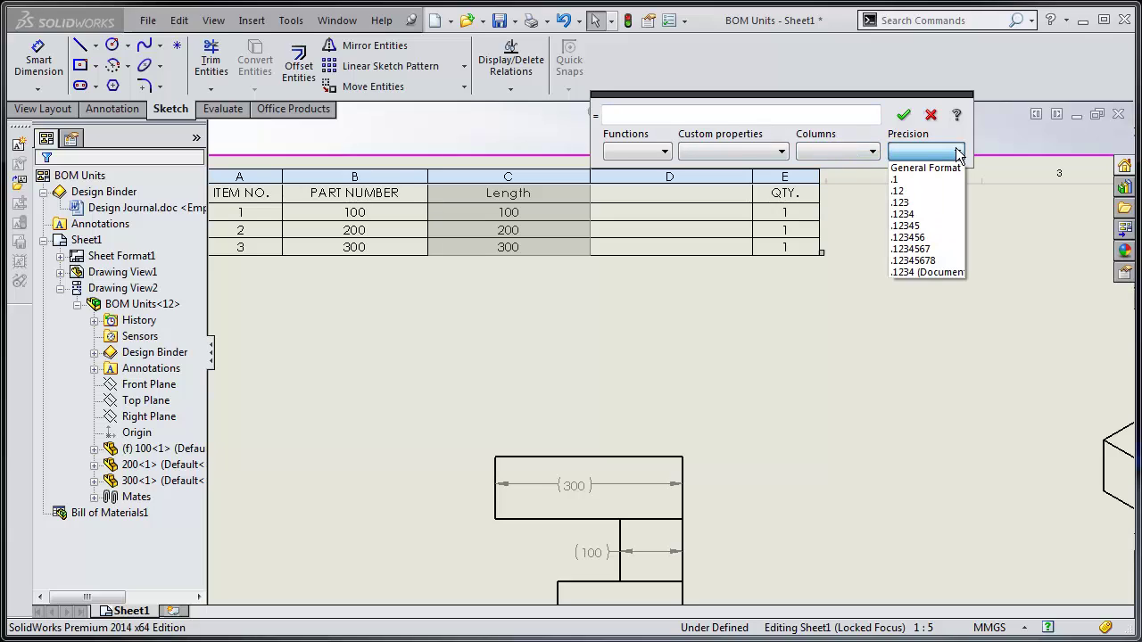
left_click(896, 191)
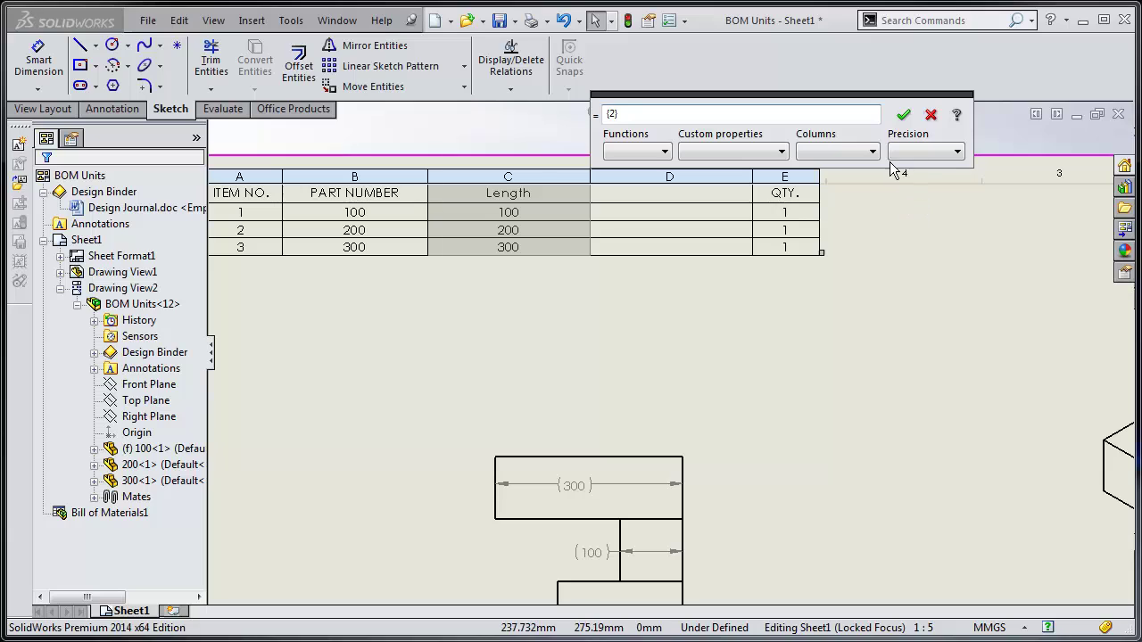
left_click(783, 152)
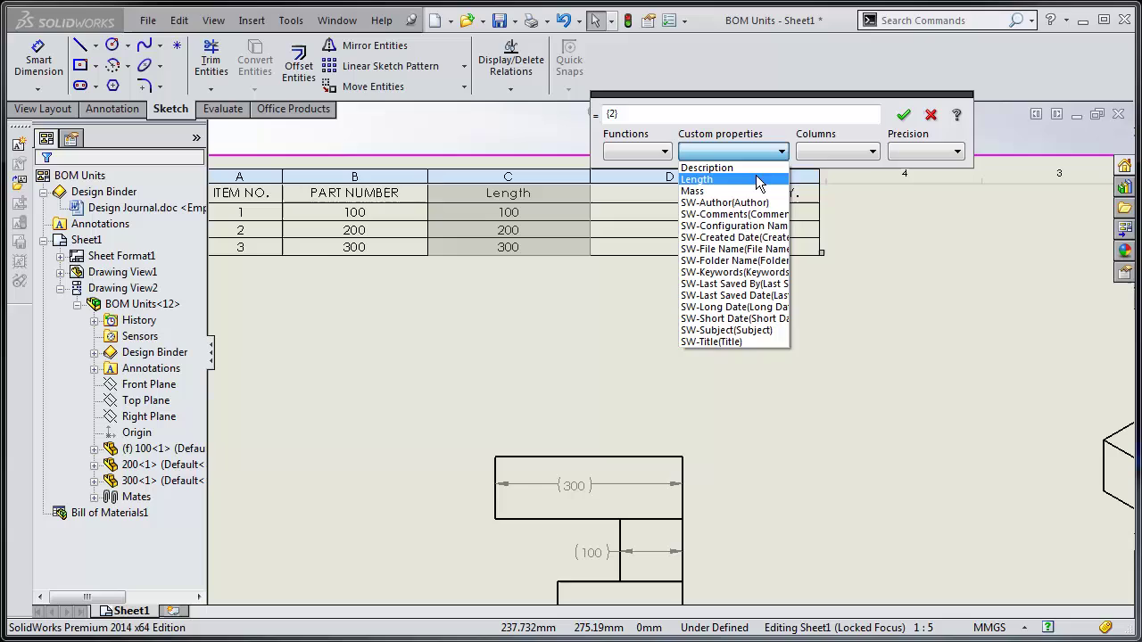
left_click(757, 180)
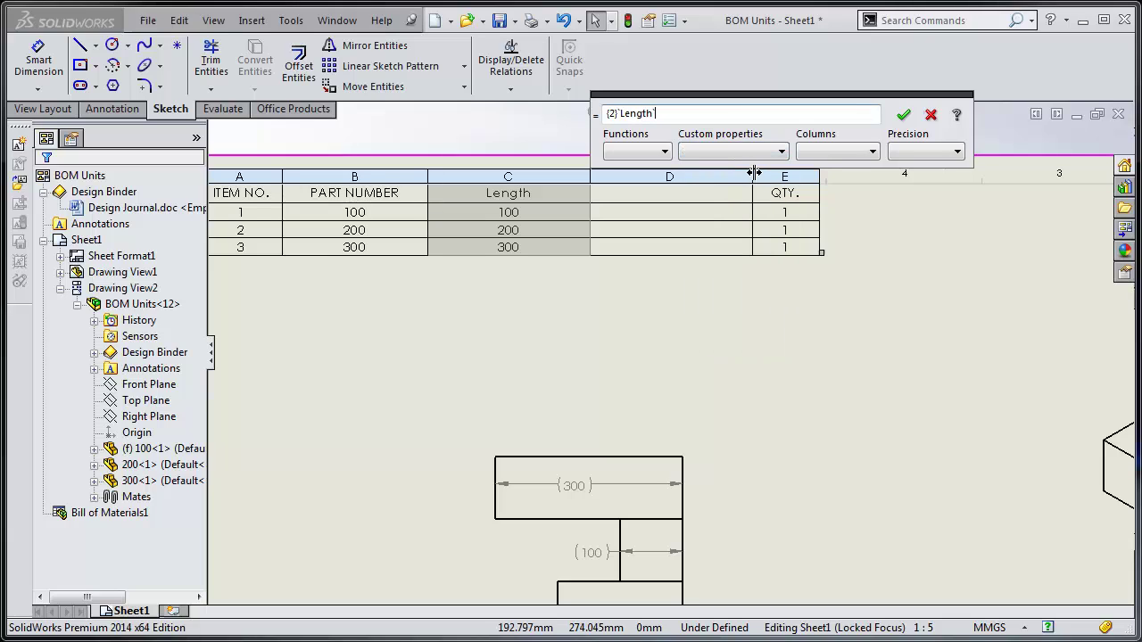
type("/25.4")
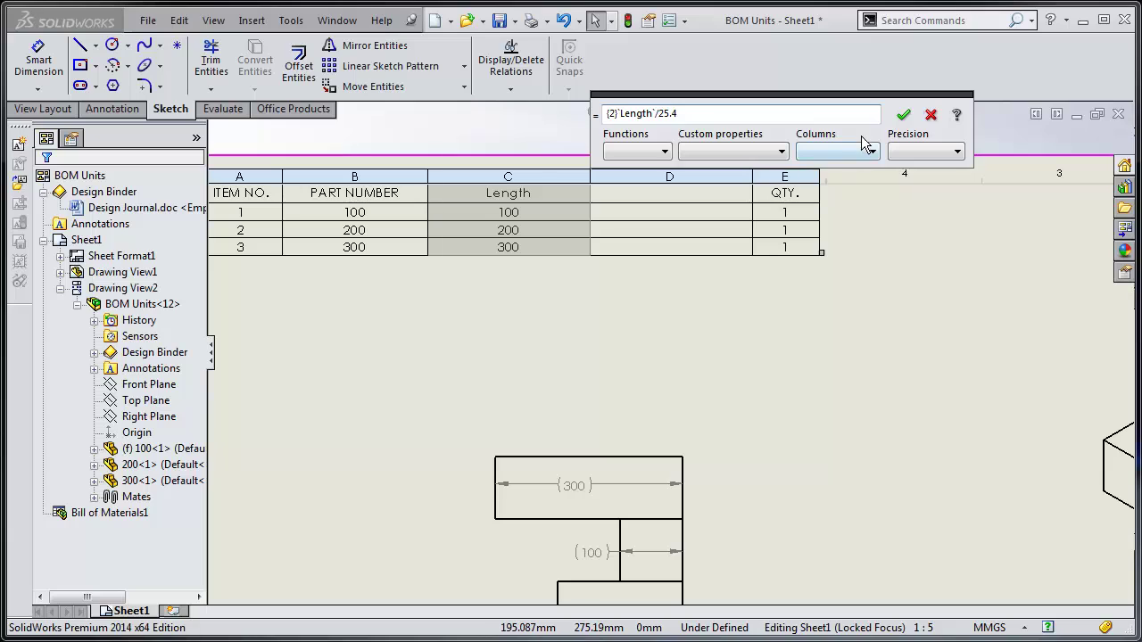
left_click(902, 115)
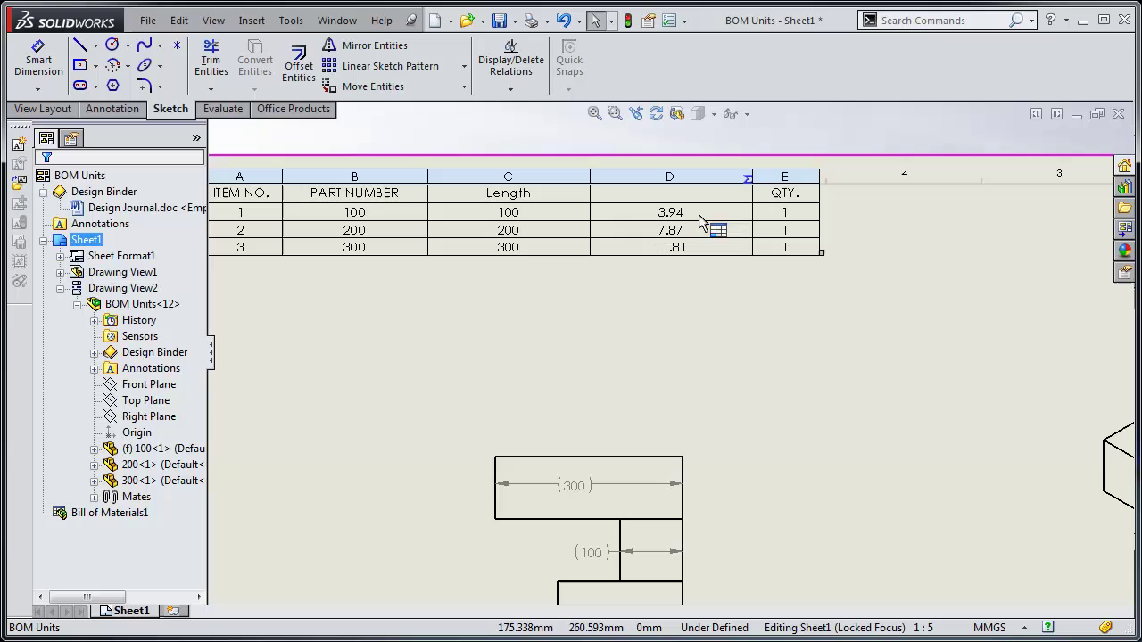
- Title the empty heading of the equation column in the bill of materials LENGTH (INCH)
double_click(664, 196)
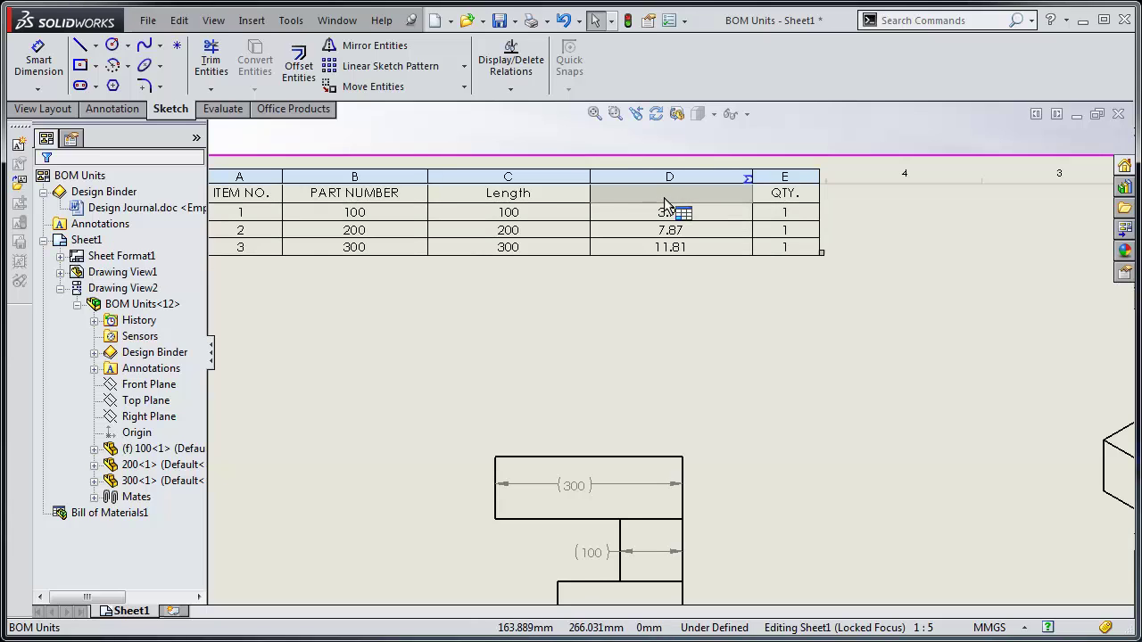
type("LEN")
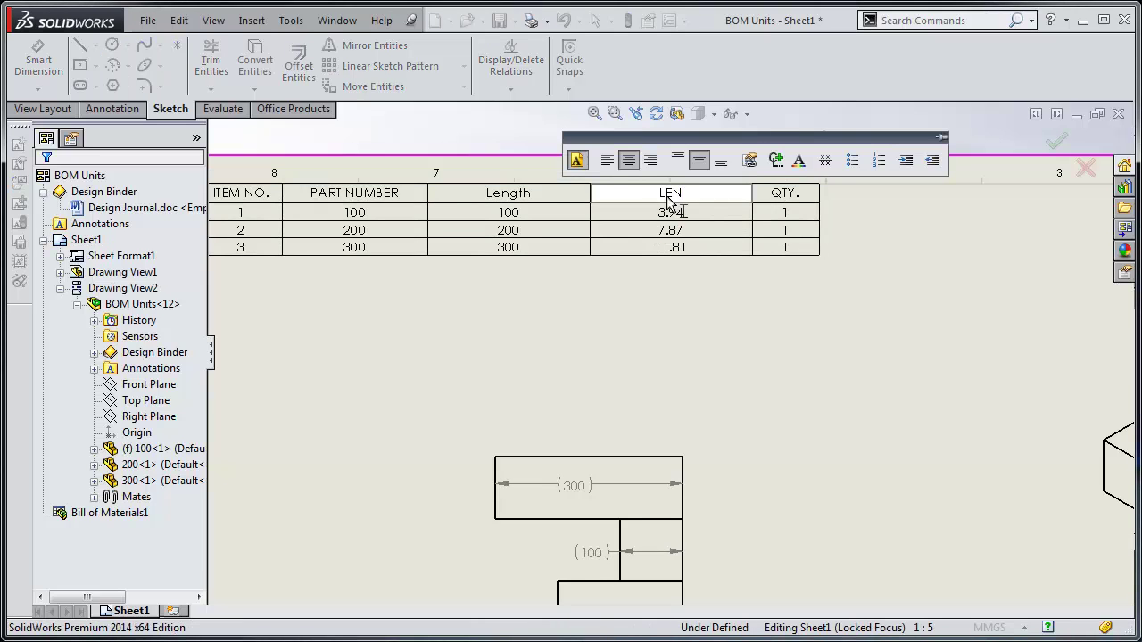
type("GTH (INCH)")
left_click(737, 299)
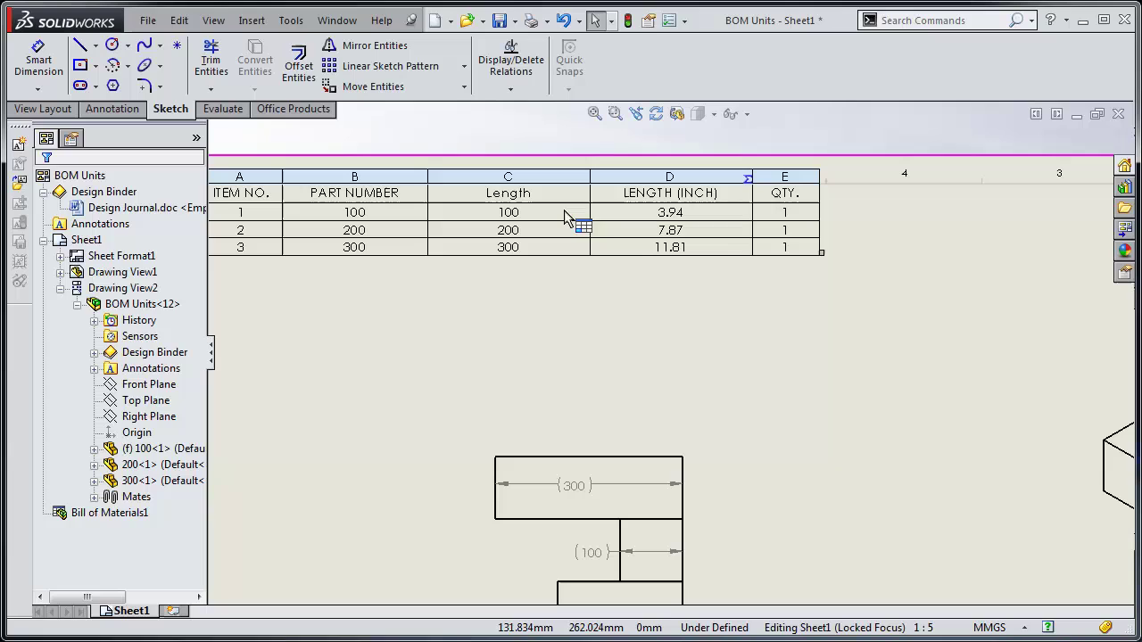
- Append the text suffix {}" IN" to the LENGTH (INCH) column's equation after Length/25.4 and accept it
left_click(701, 212)
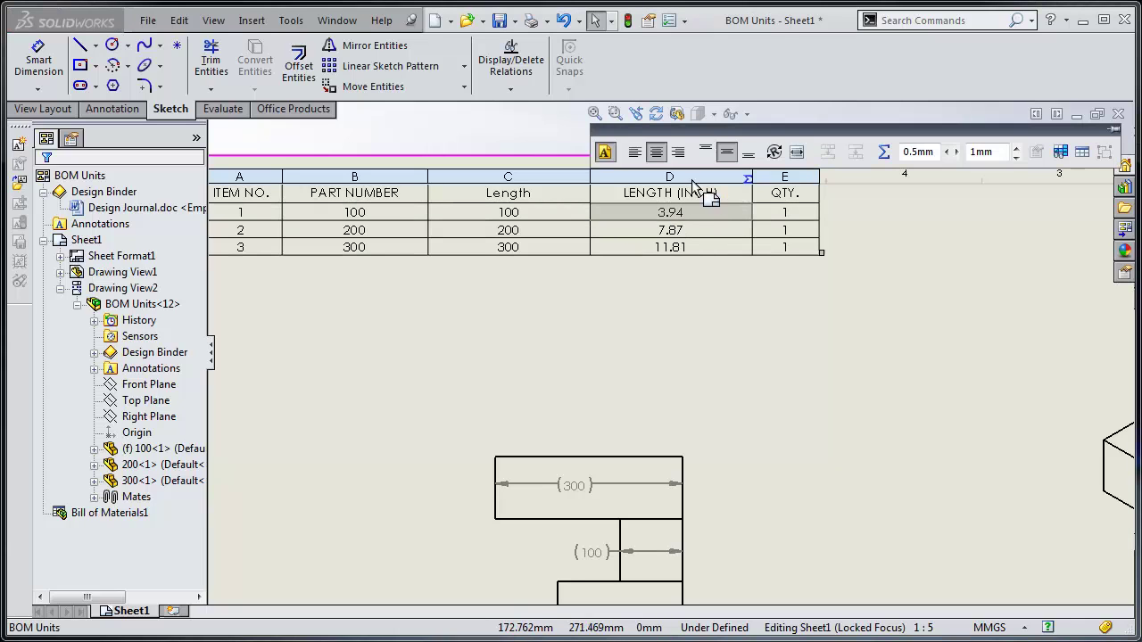
left_click(691, 172)
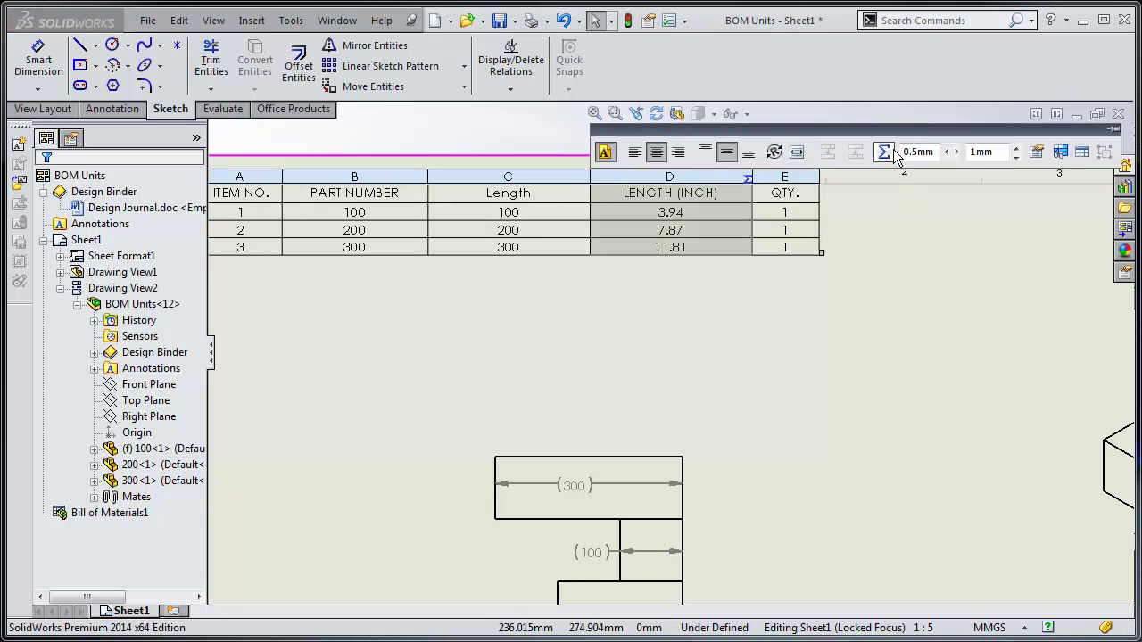
left_click(884, 152)
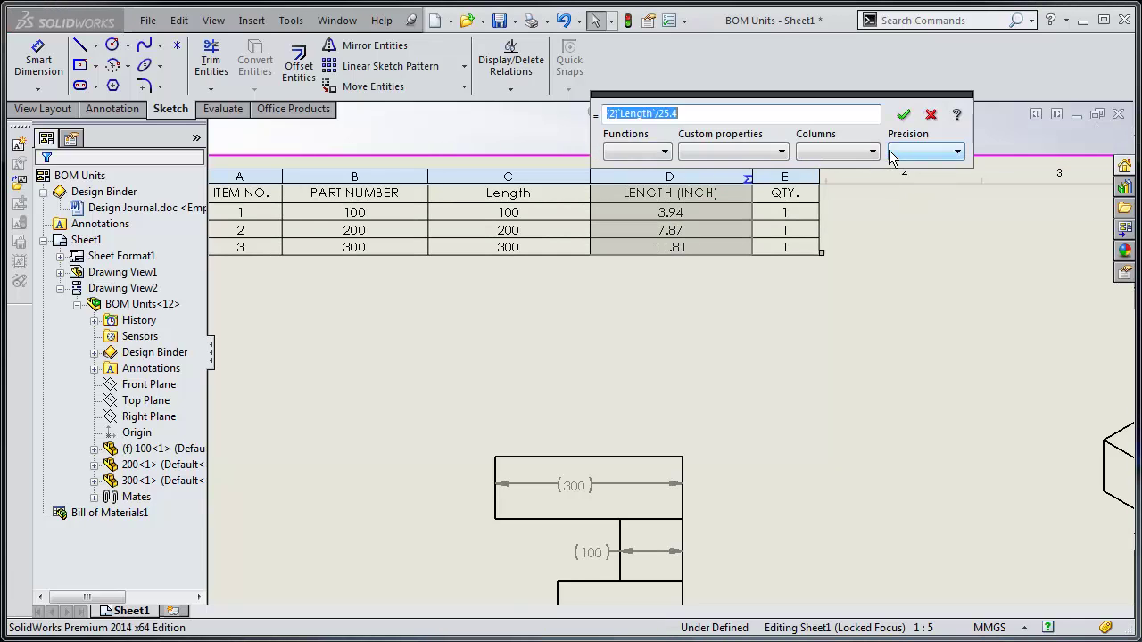
left_click(716, 117)
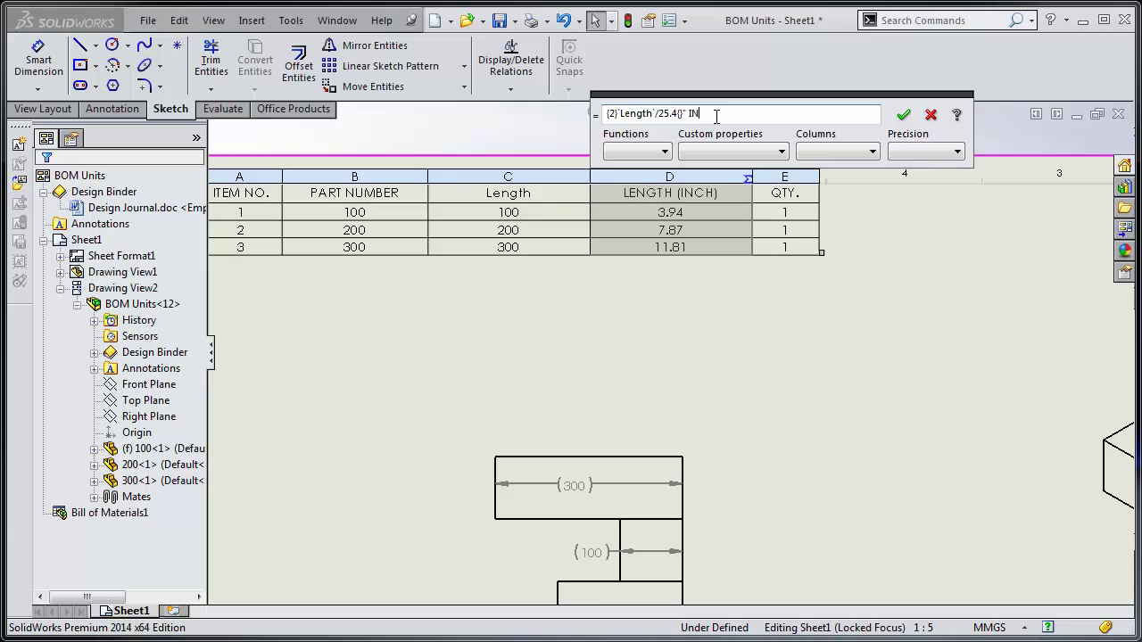
type("\"")
left_click(902, 114)
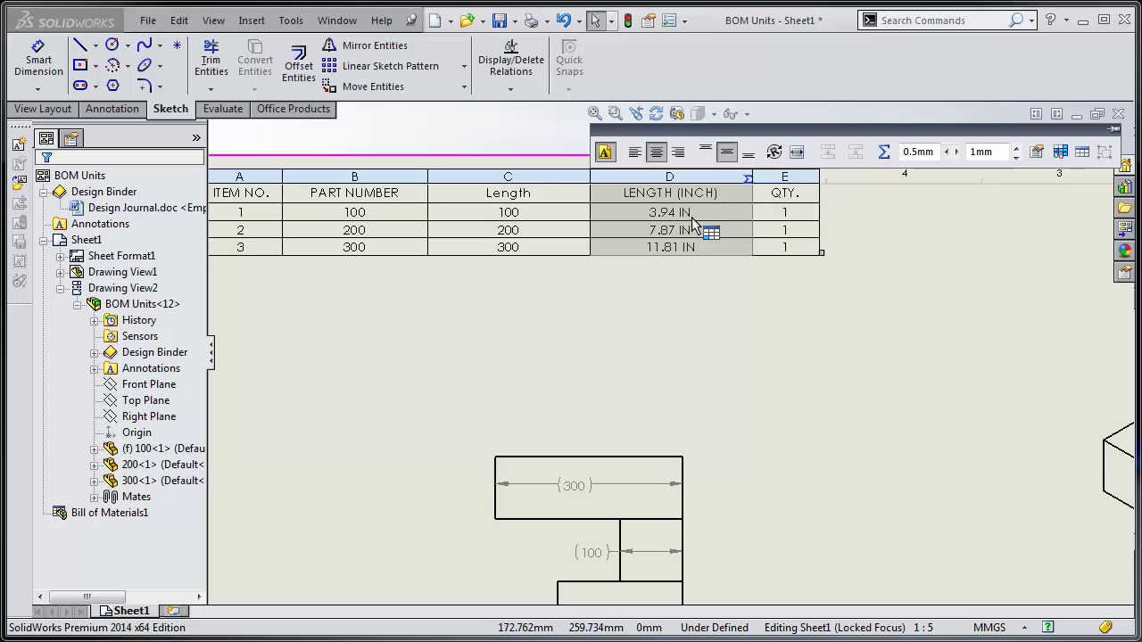
left_click(669, 282)
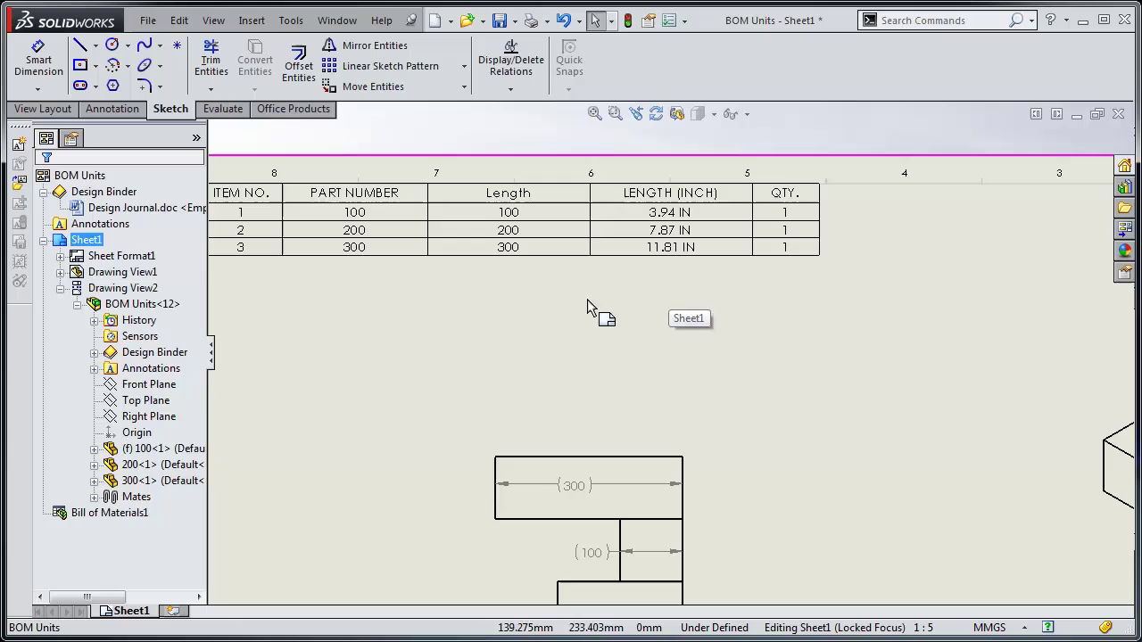
- Replace the Length column's expression with an equation of the Length custom property followed by {}" mm"{} and accept it
mouse_move(539, 246)
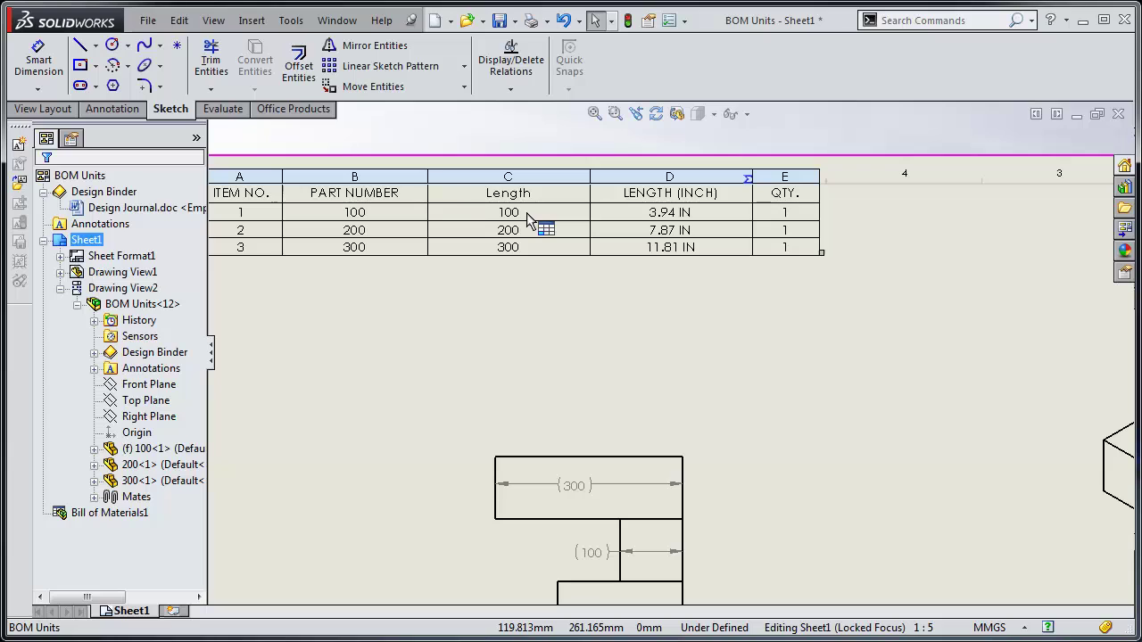
left_click(513, 170)
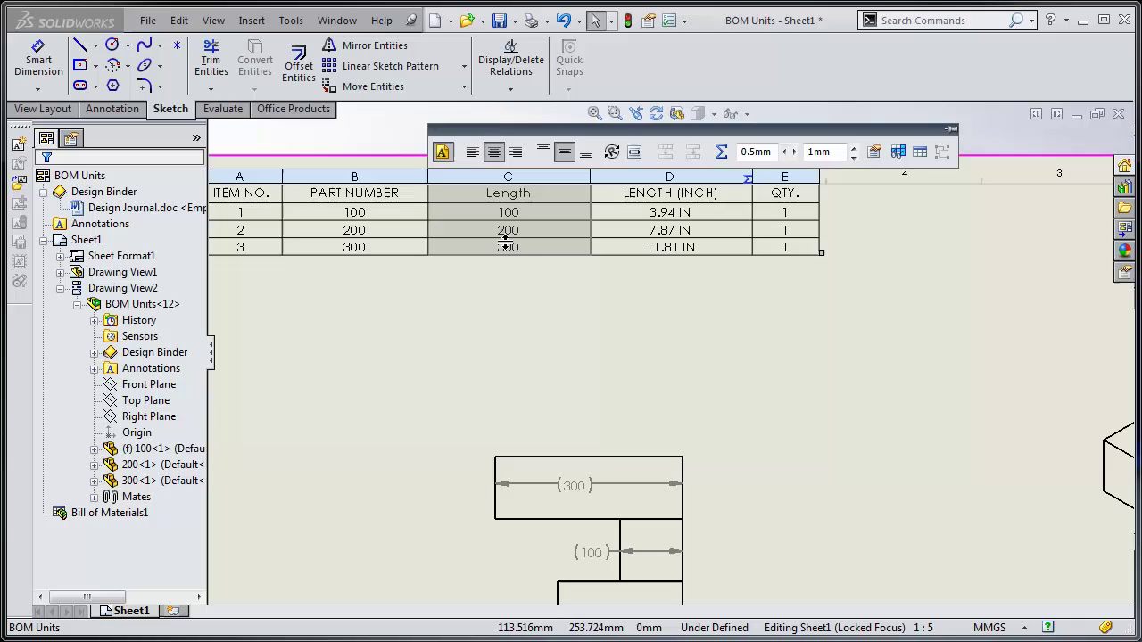
left_click(722, 153)
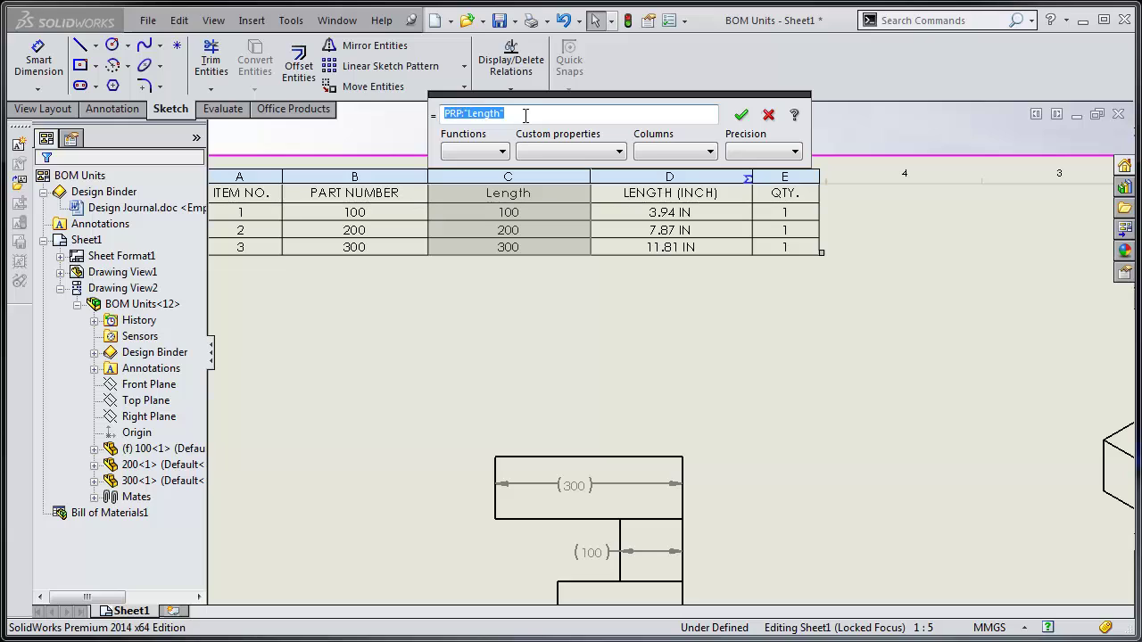
key("Delete")
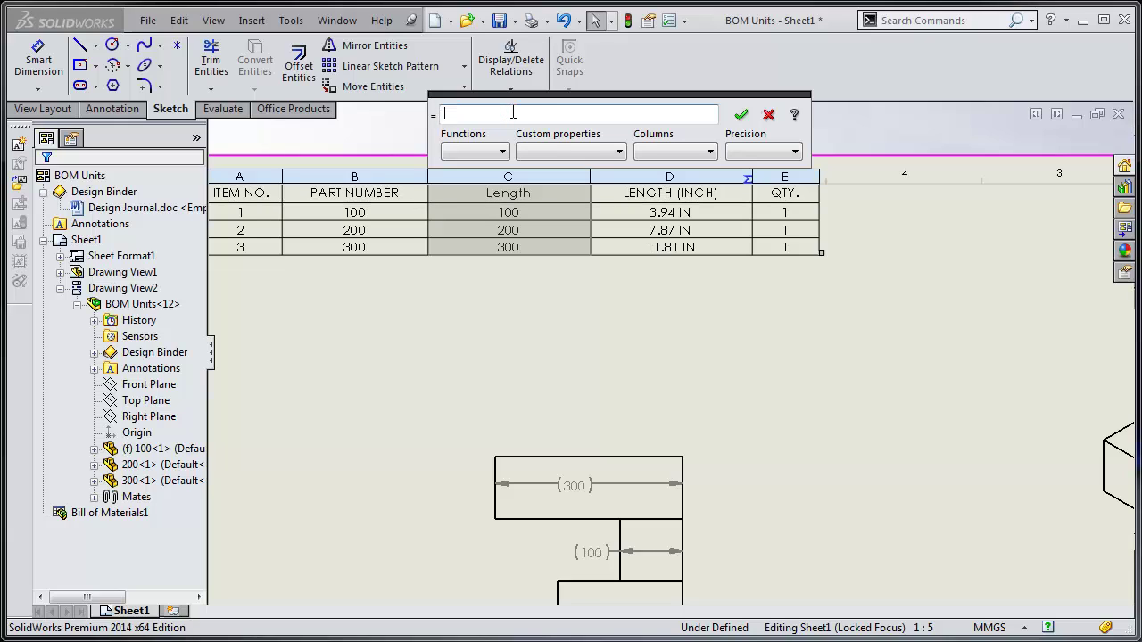
left_click(601, 157)
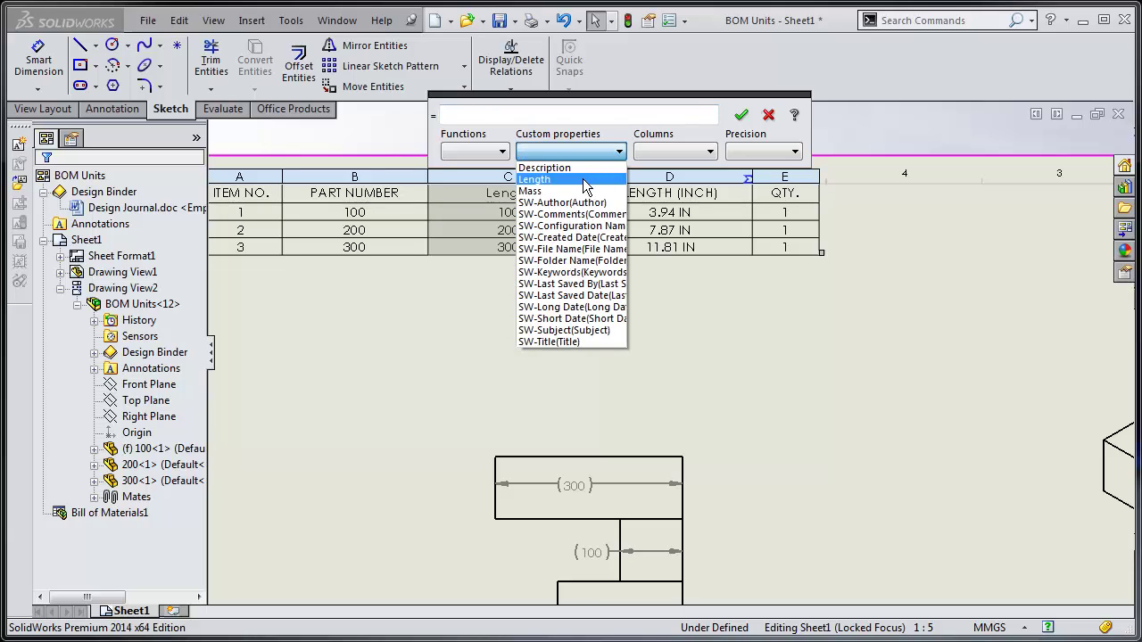
left_click(581, 179)
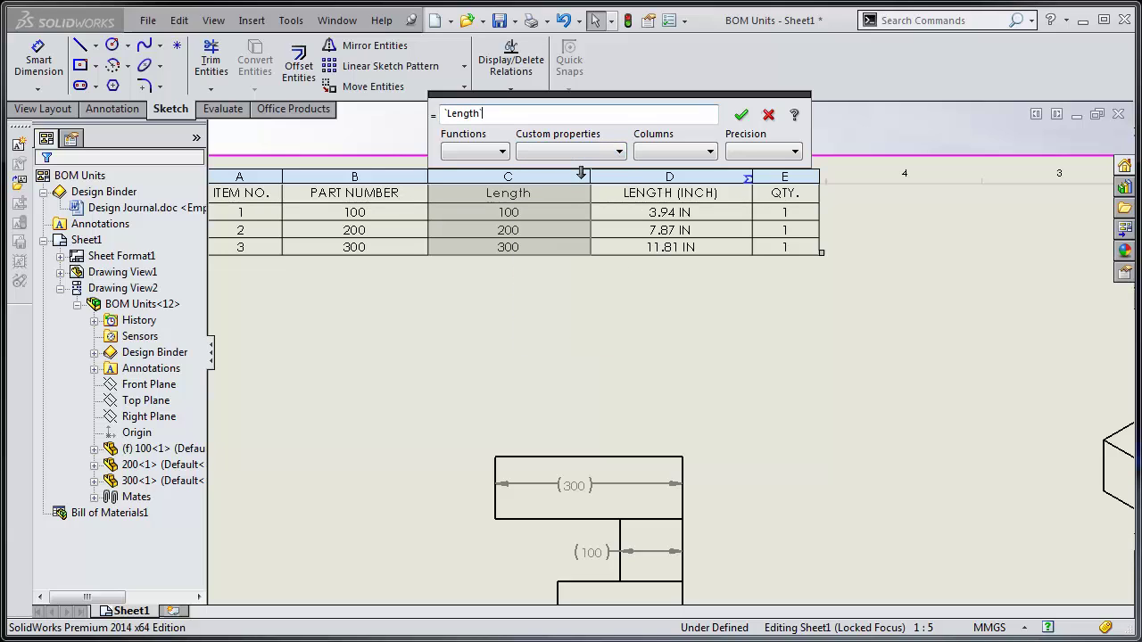
type("/")
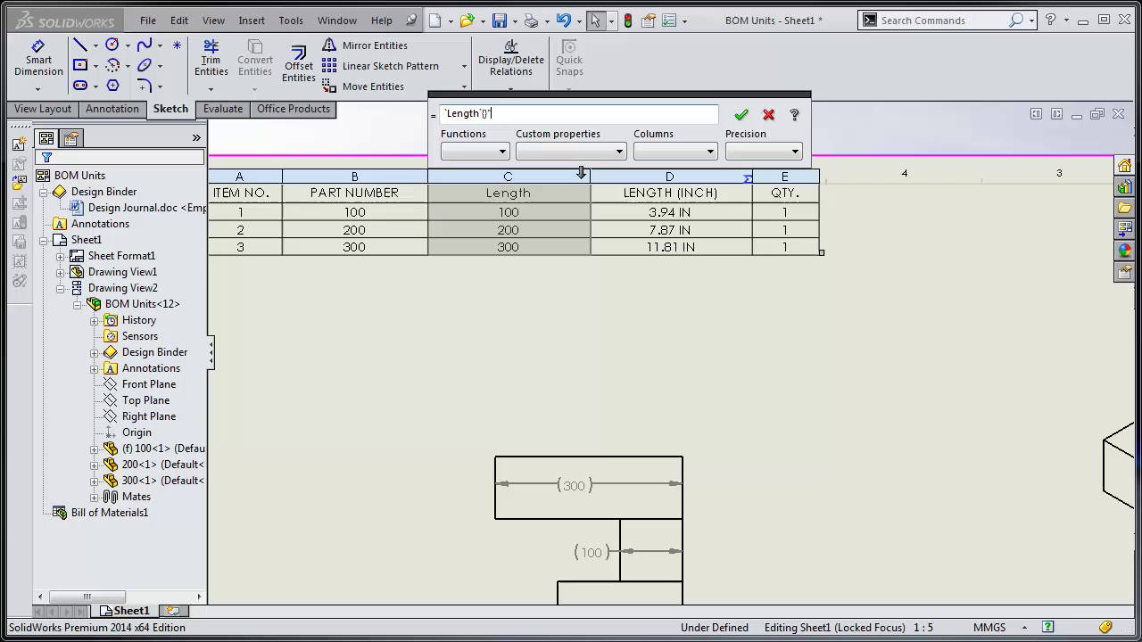
type("2\" ")
type("mm")
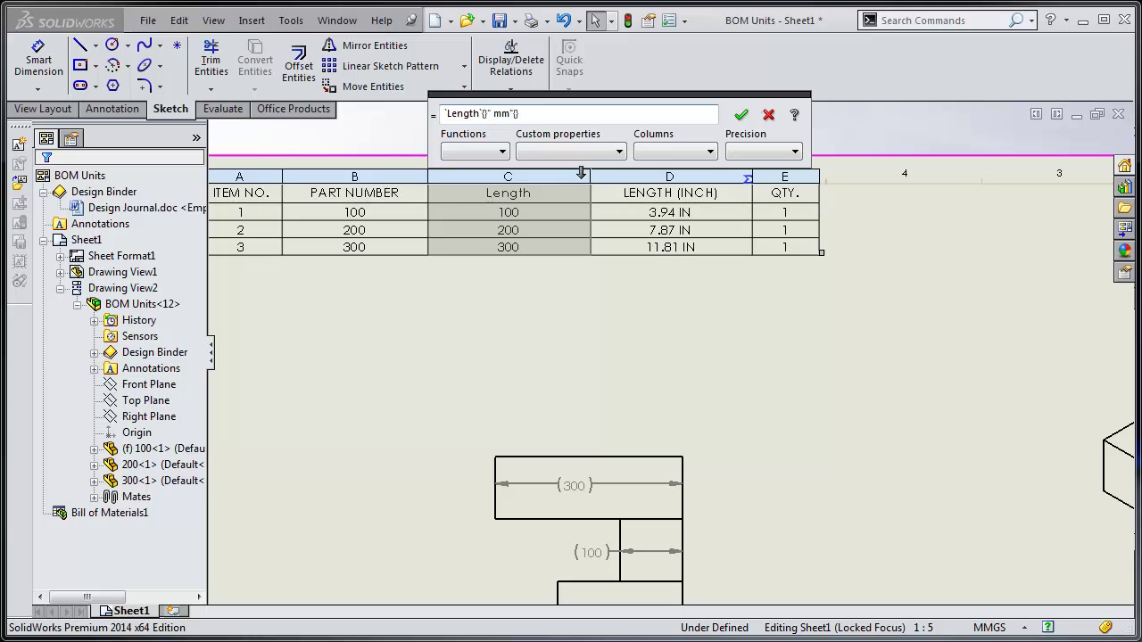
left_click(740, 114)
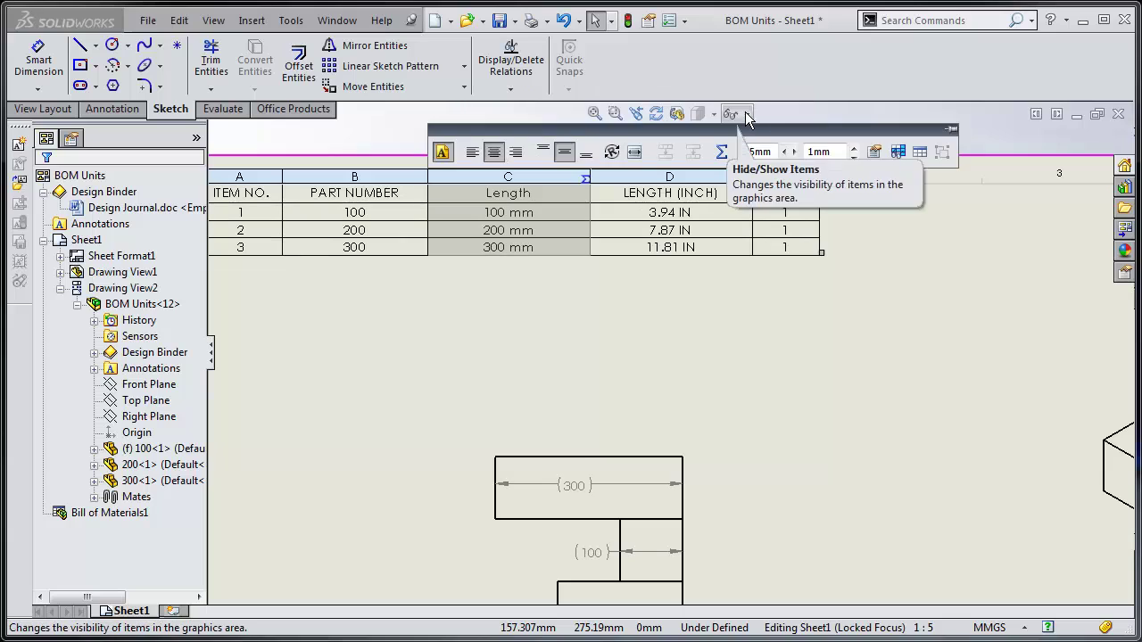
left_click(636, 296)
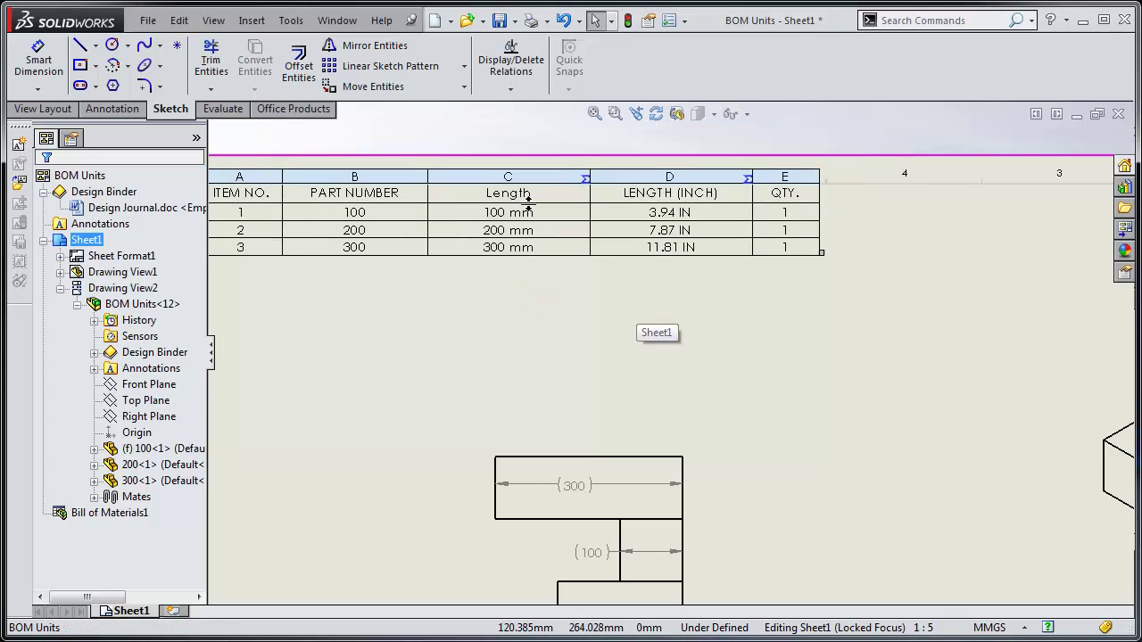